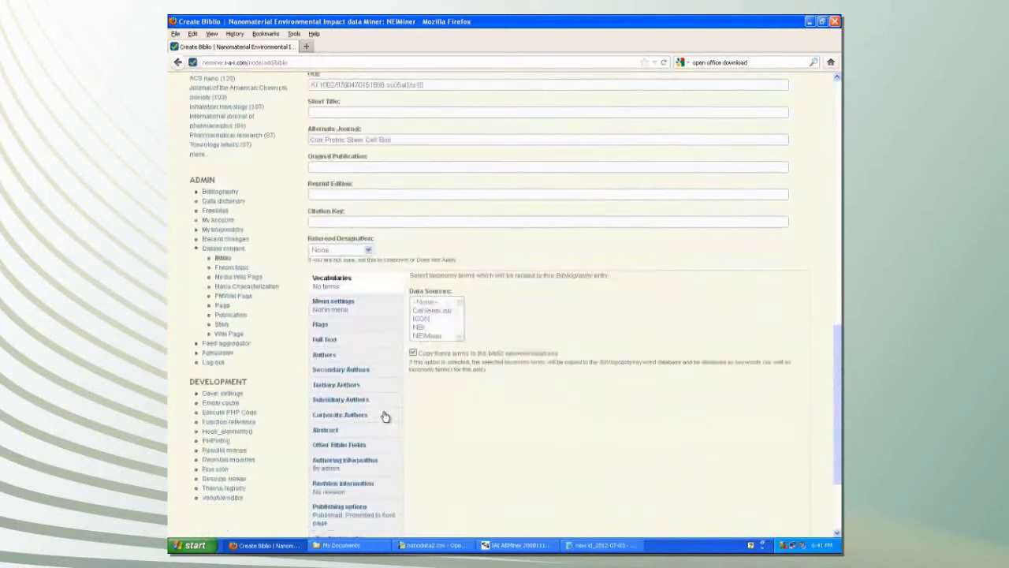
Step: Save the new Biblio entry "Magnetic resonance imaging of human embryonic stem cells" and review its record
scroll(426, 418, down, 3)
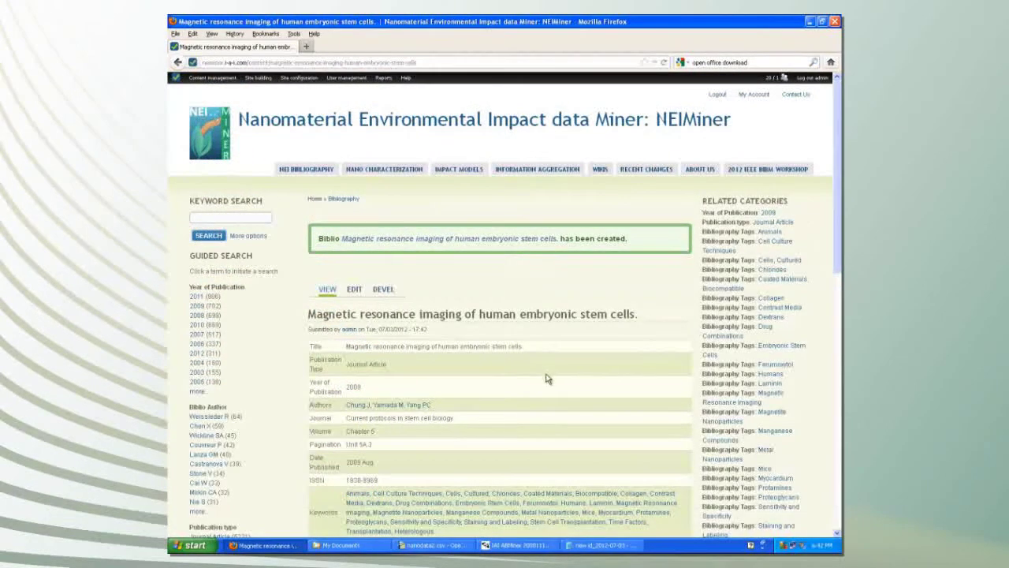
scroll(548, 375, down, 4)
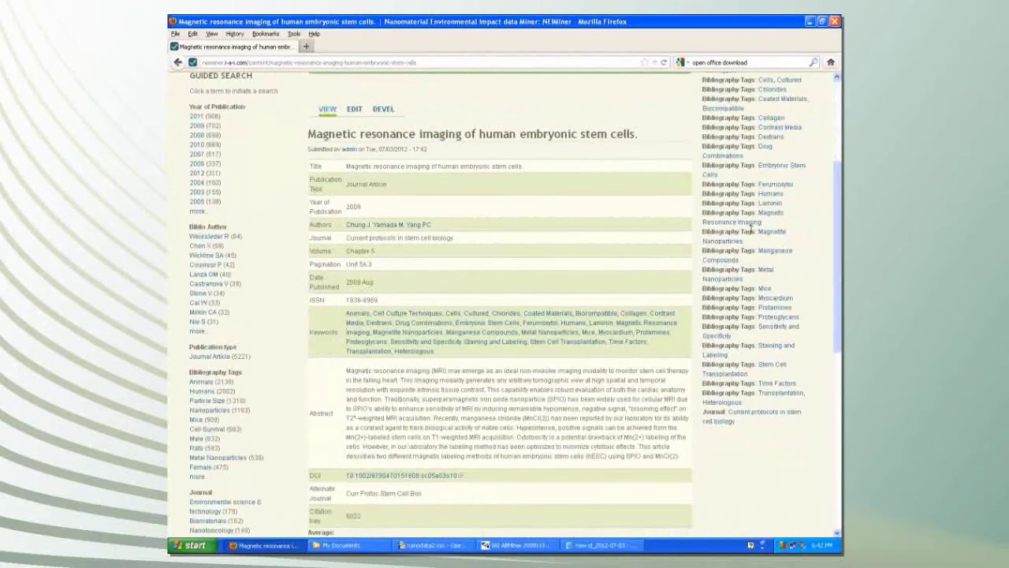
scroll(763, 196, up, 2)
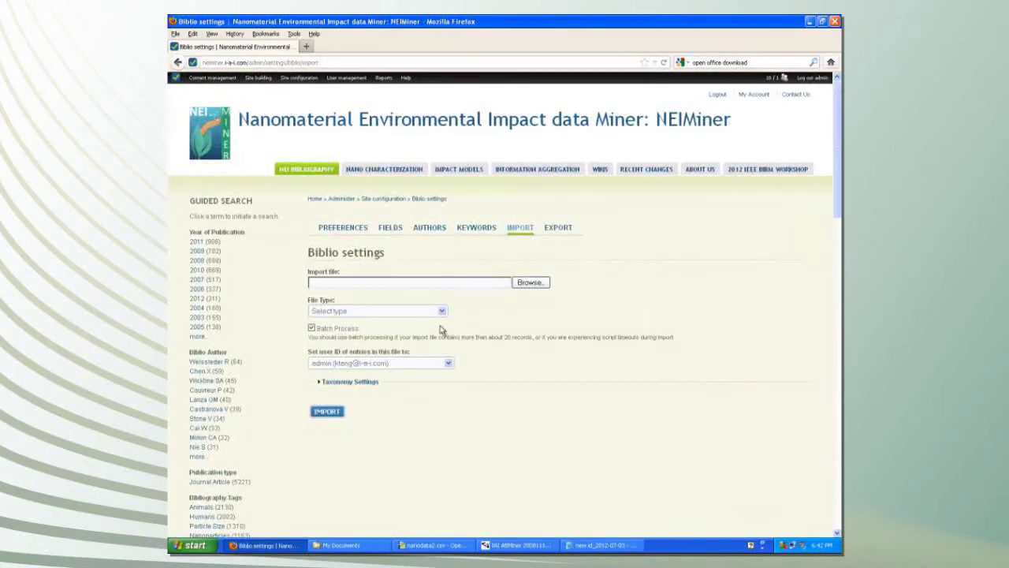
Step: Set the bibliography import's file type to PubMed ID List and start choosing the import file
click(441, 312)
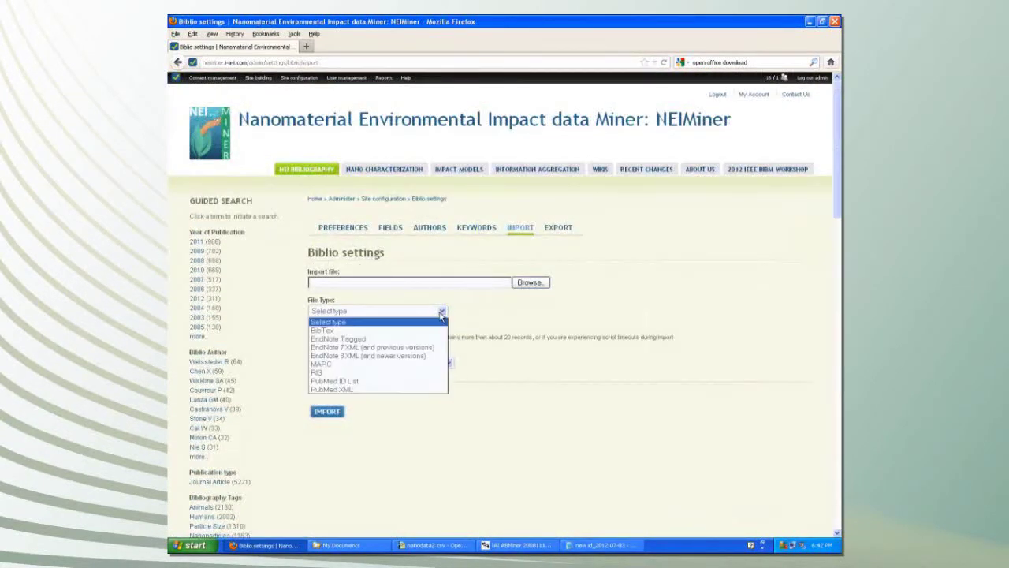
click(389, 381)
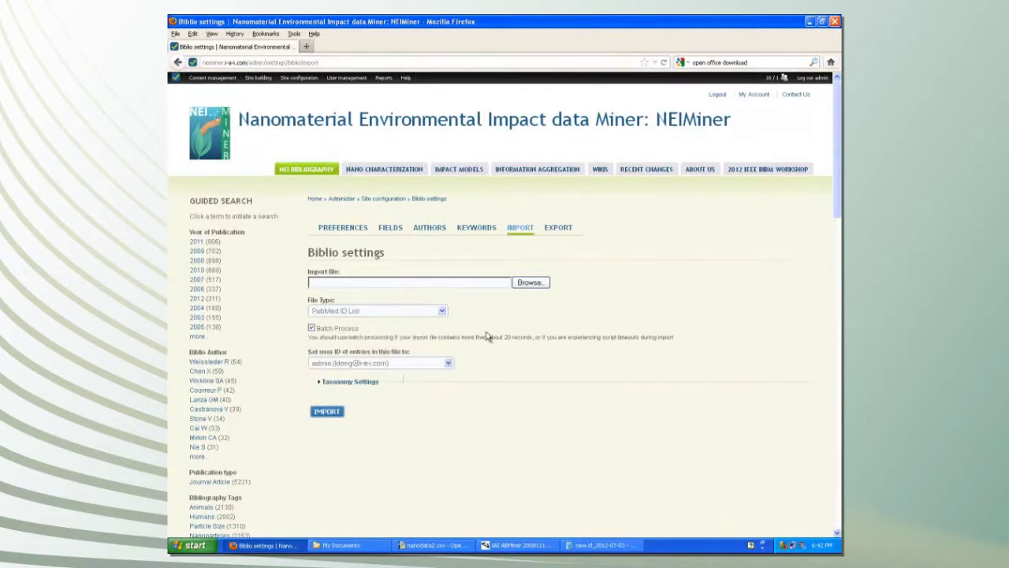
click(530, 283)
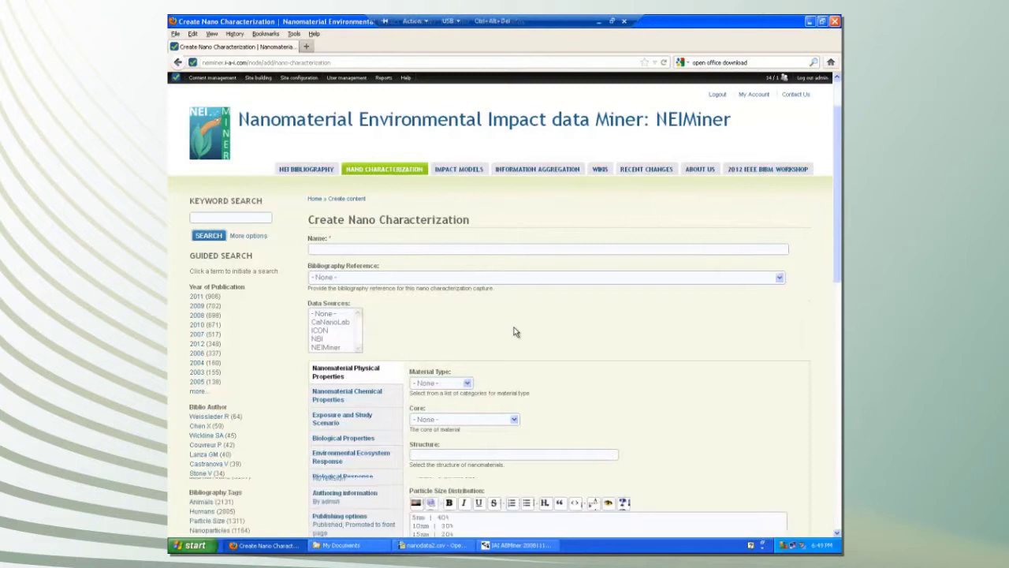
Step: Examine the physical and chemical property fields of the Create Nano Characterization form
scroll(514, 331, down, 1)
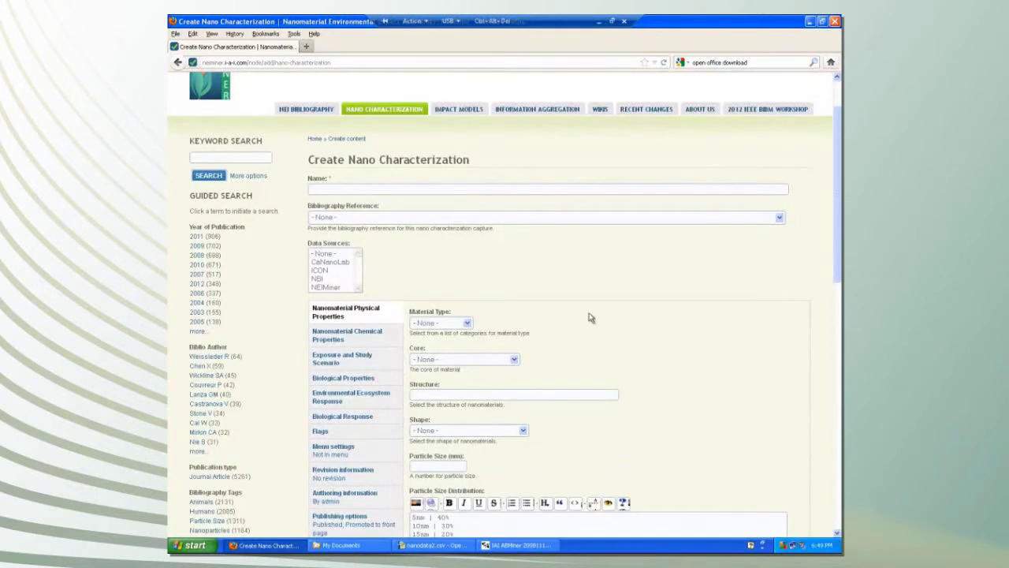
click(353, 334)
scroll(552, 335, down, 1)
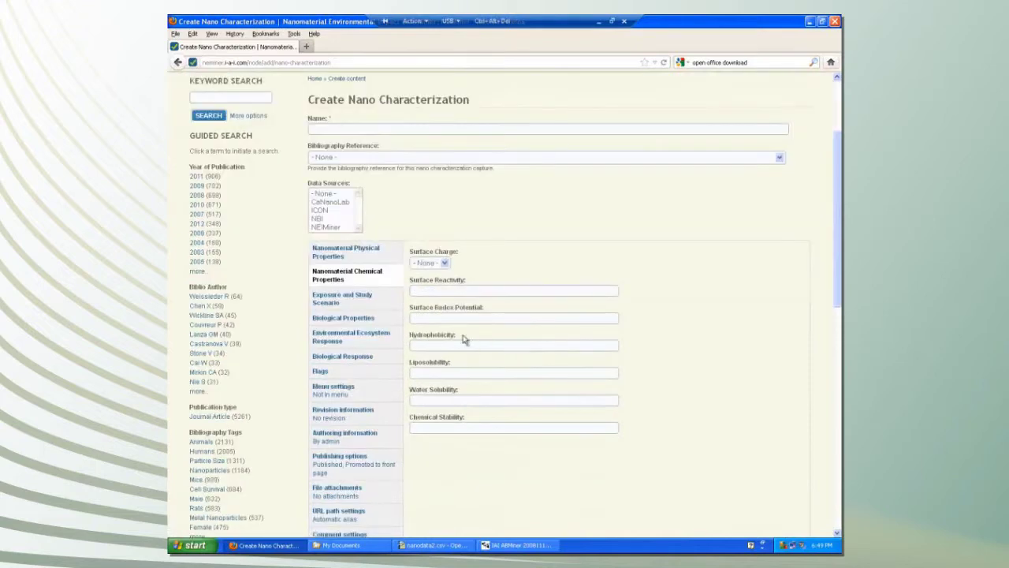
scroll(471, 347, down, 1)
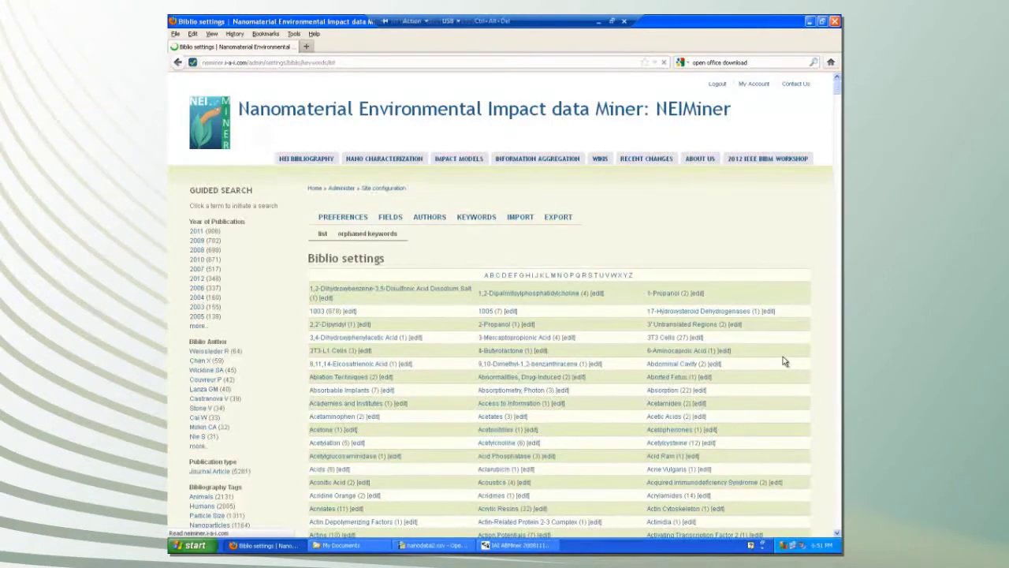
Step: Look through the alphabetical list of bibliography keywords in the Biblio settings
scroll(783, 356, down, 15)
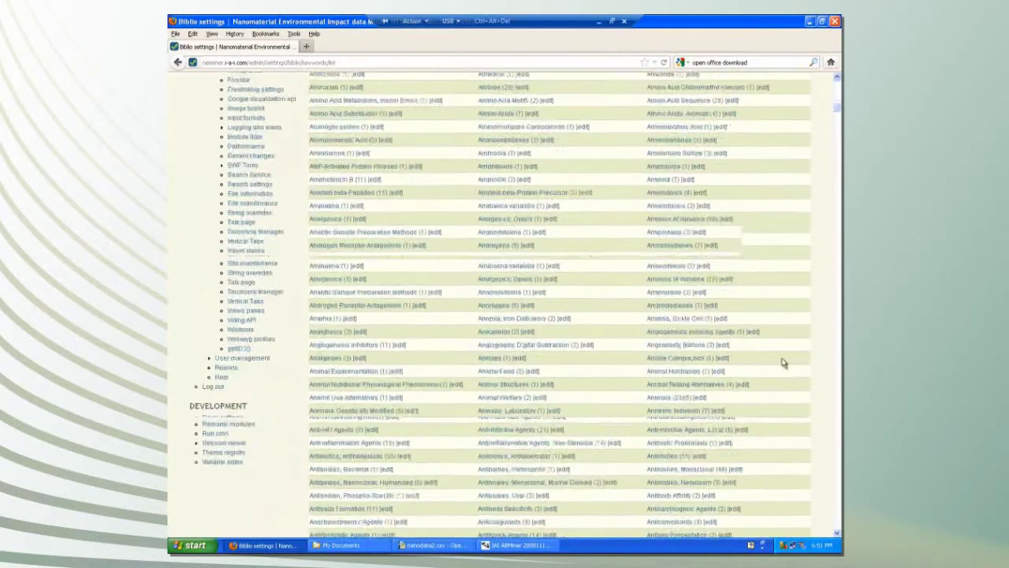
scroll(783, 363, down, 15)
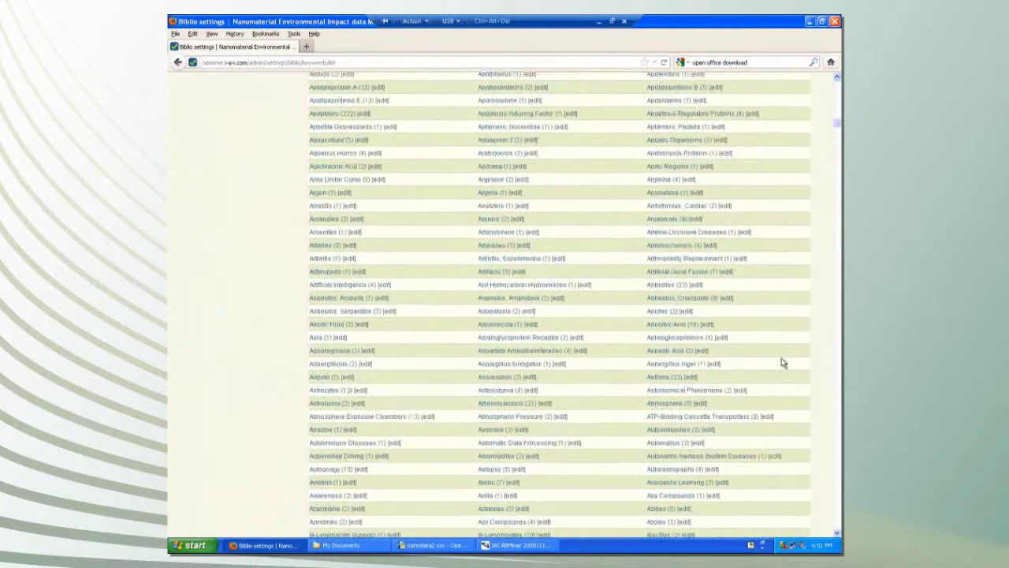
scroll(783, 363, down, 15)
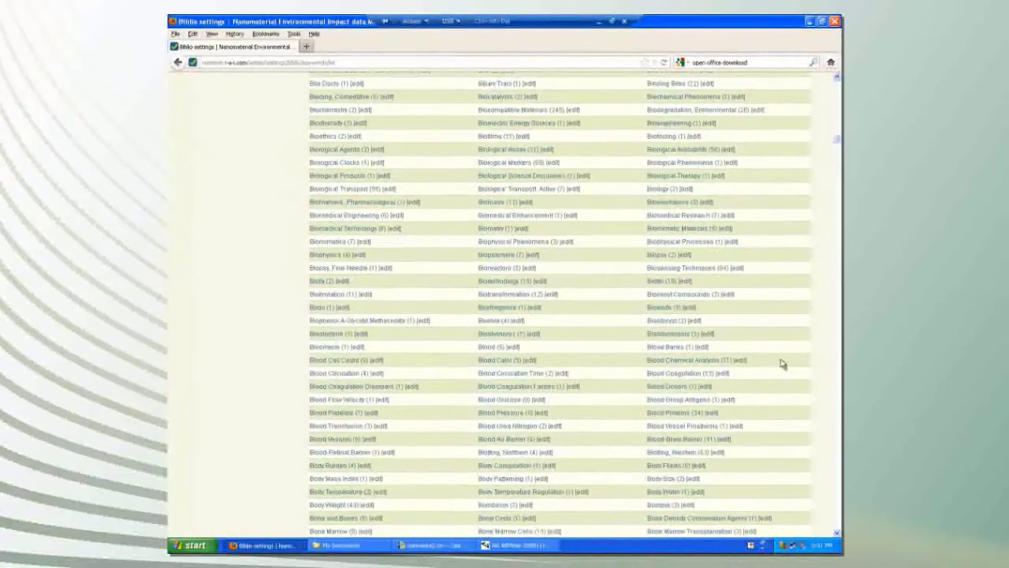
scroll(783, 362, down, 10)
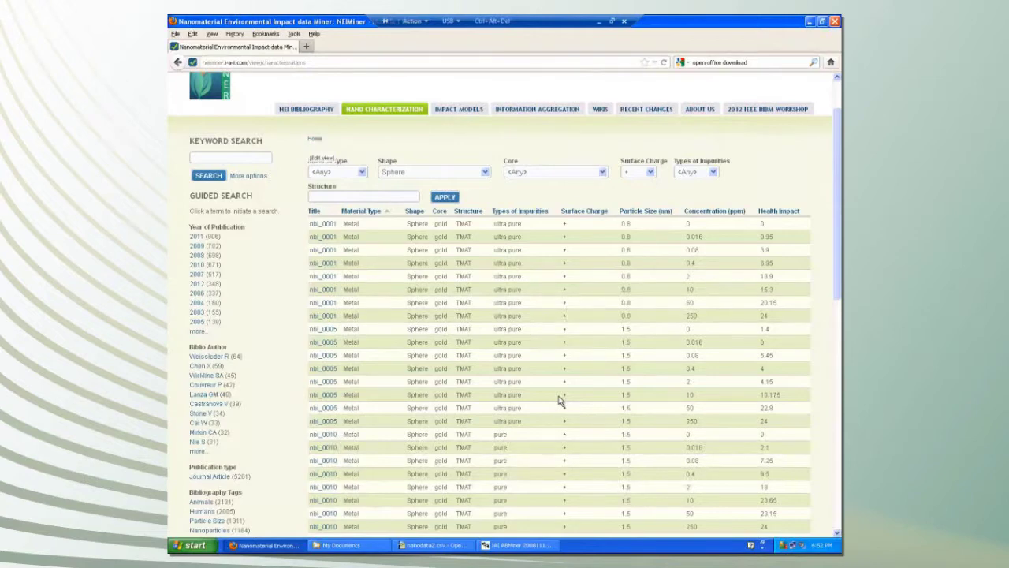
Step: Switch to the nanodata2.csv spreadsheet, and open Data Records Balance for the nano risk workflow in IAI ABMiner
click(431, 549)
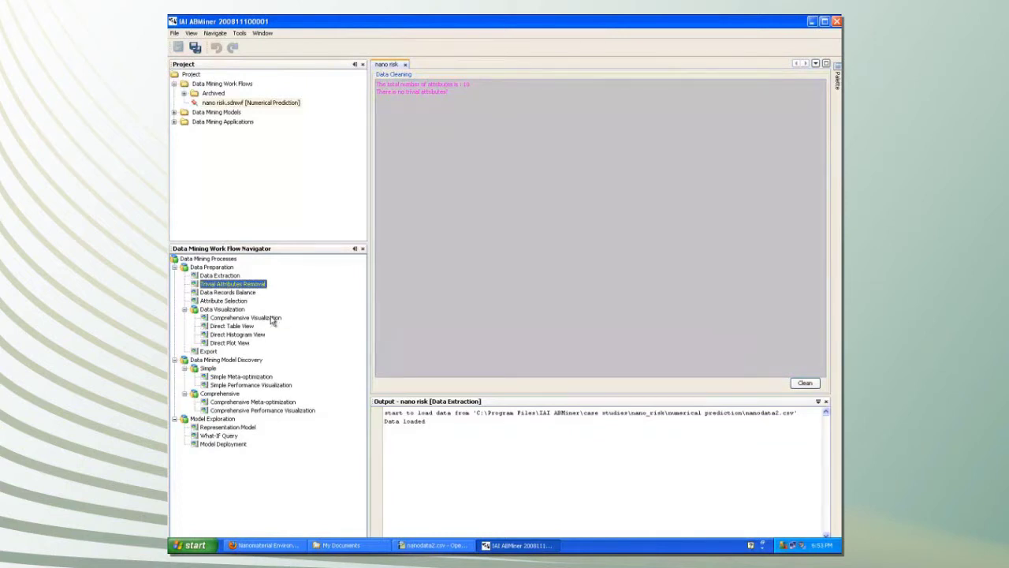
click(234, 293)
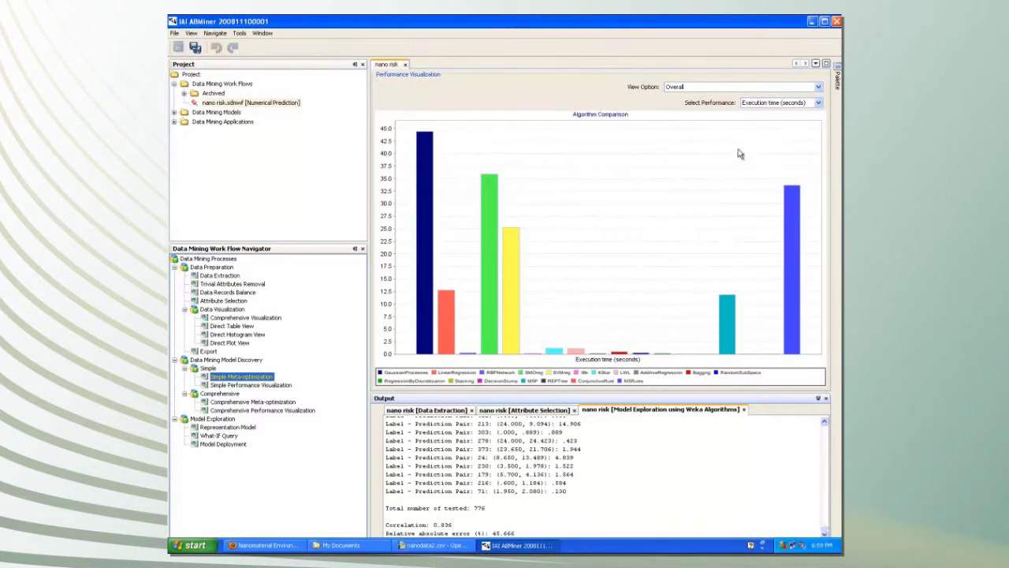
Step: Compare the algorithms by Correlation and select the weka.classifiers.trees.M5P learner as the model
click(818, 103)
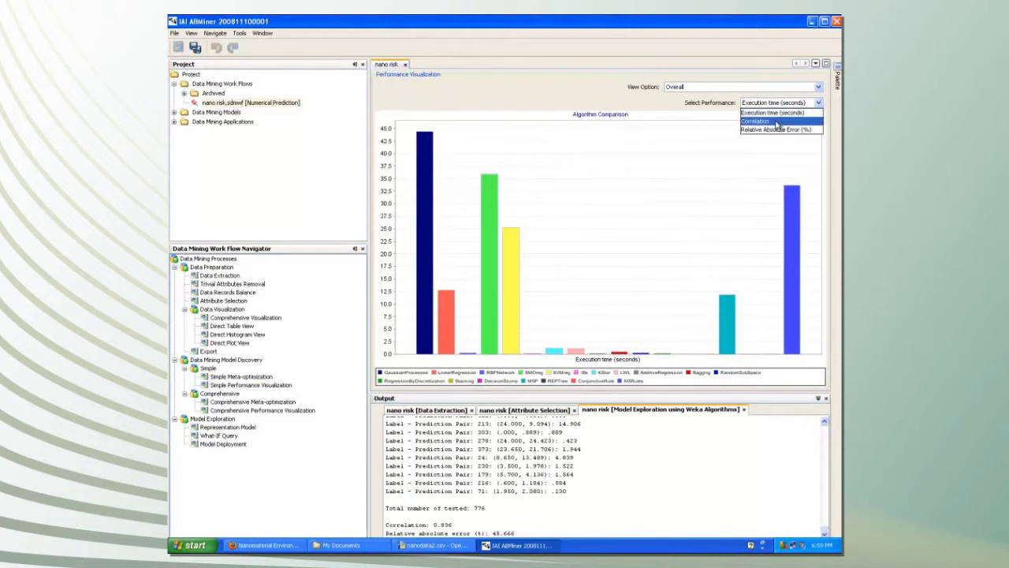
click(777, 122)
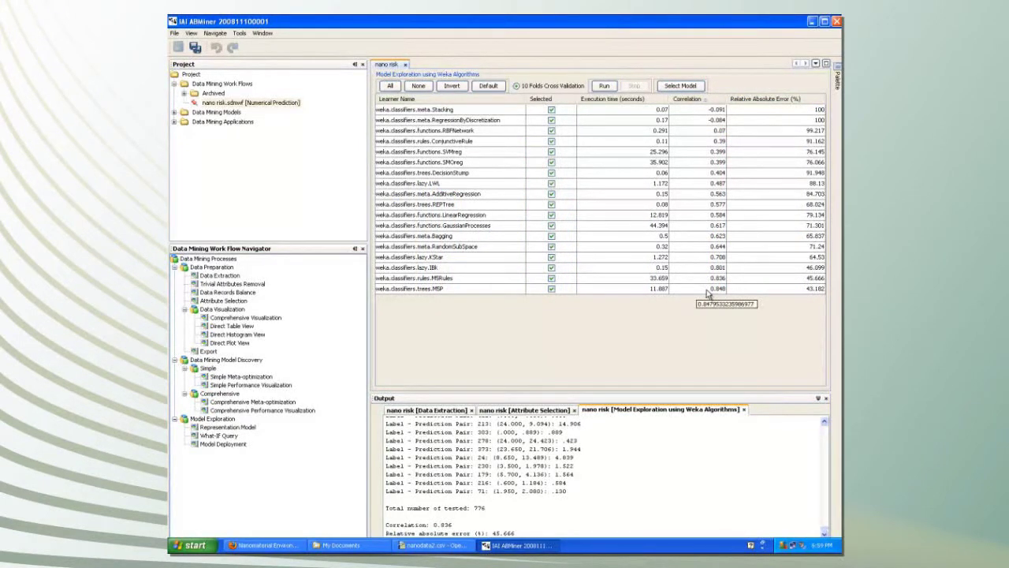
click(708, 290)
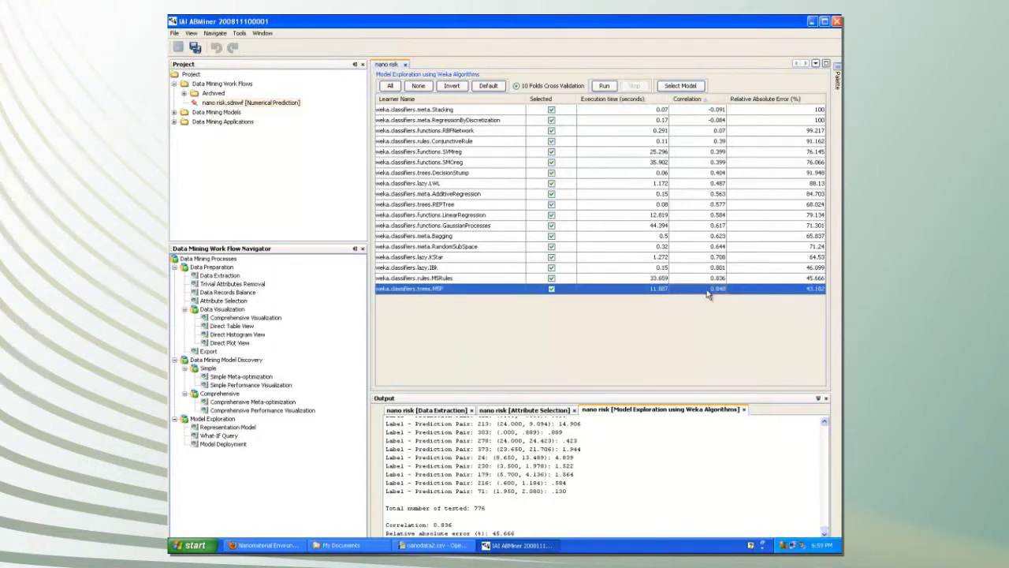
click(675, 87)
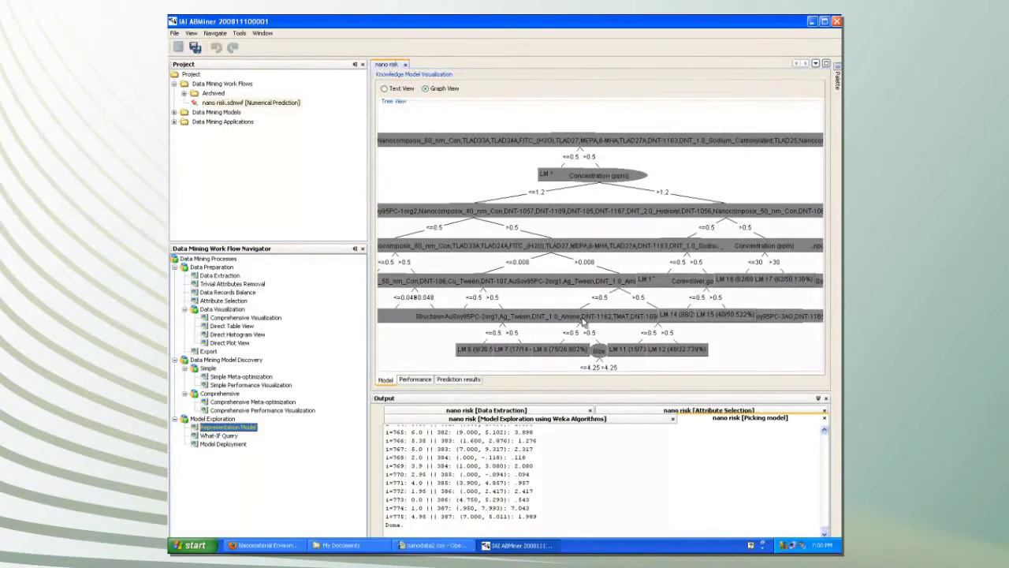
Step: Open the What-If Query for the selected model and adjust the Concentration (ppm) value of Query 1
click(224, 438)
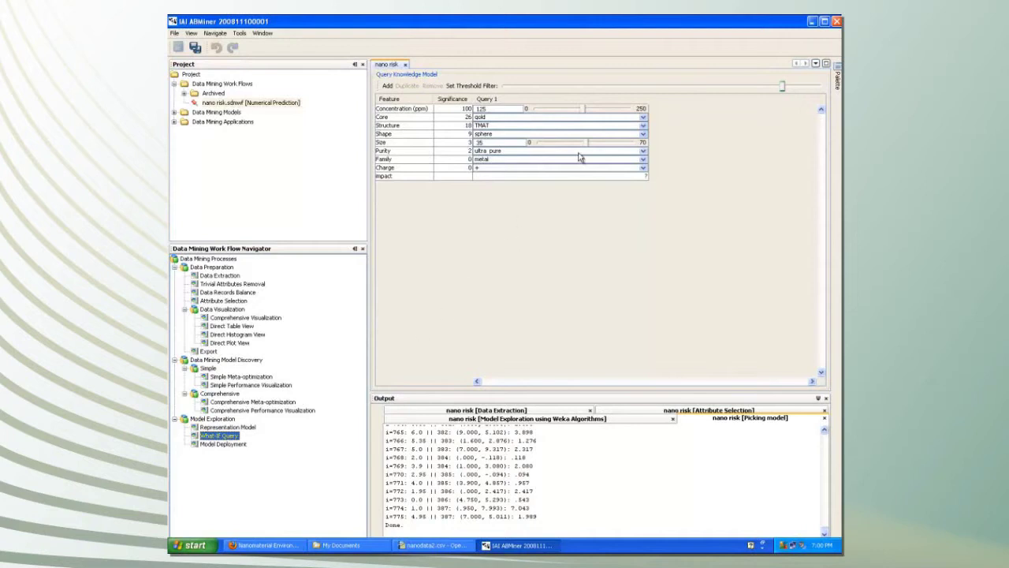
drag(584, 110, 606, 151)
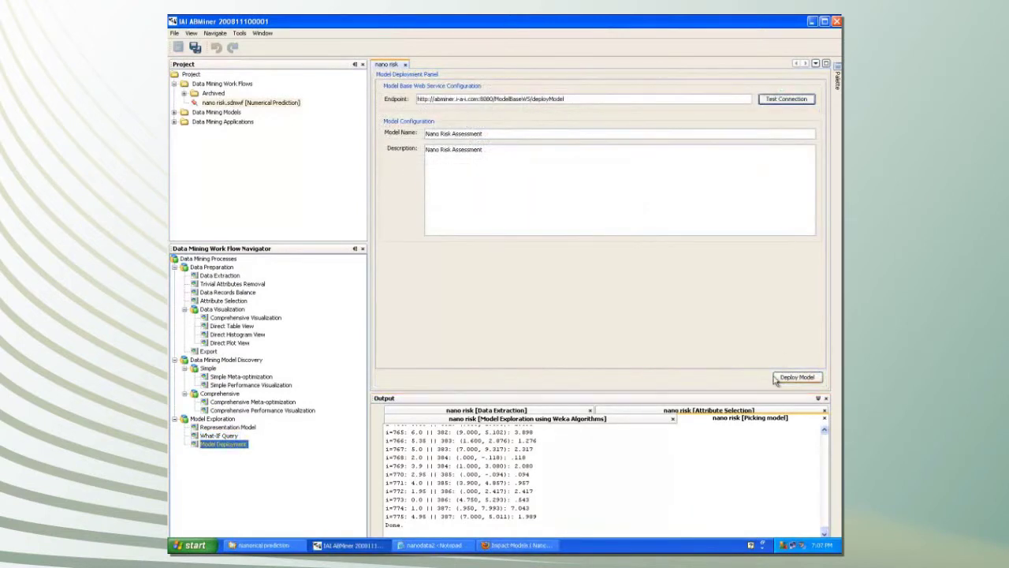
Step: Deploy the Nano Risk Assessment model to the model base web service and dismiss the message
click(797, 378)
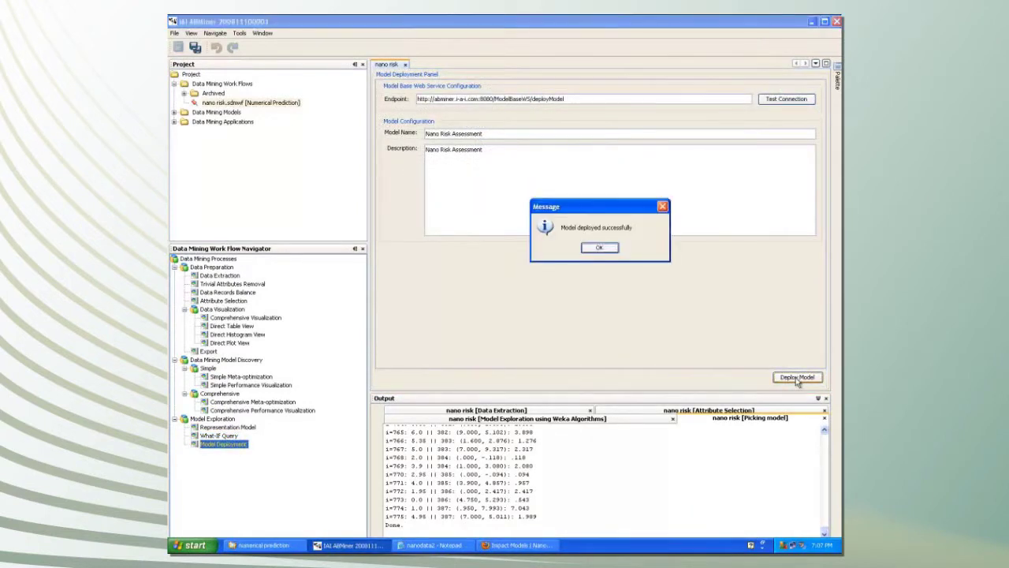
click(597, 248)
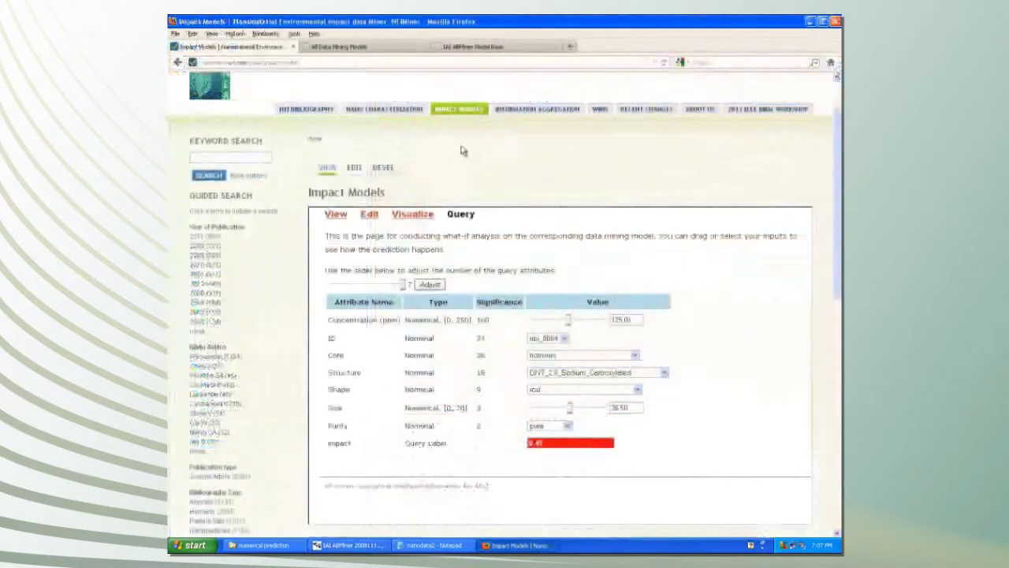
Step: On the NEIMiner Impact Models query page in Firefox, adjust the Concentration (ppm) and Size attributes
scroll(486, 273, down, 3)
scroll(486, 273, down, 3)
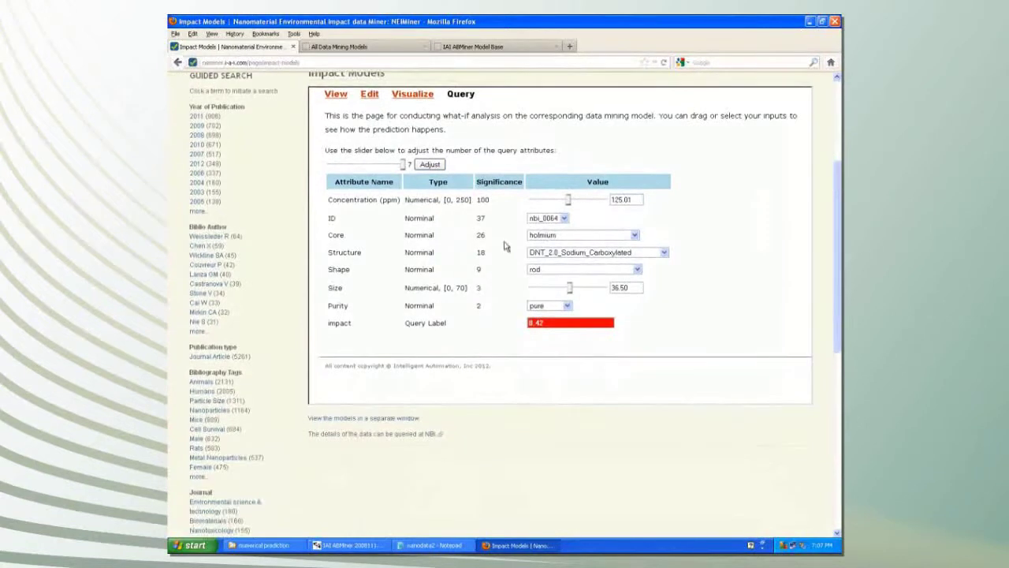
scroll(526, 235, up, 1)
scroll(526, 235, up, 2)
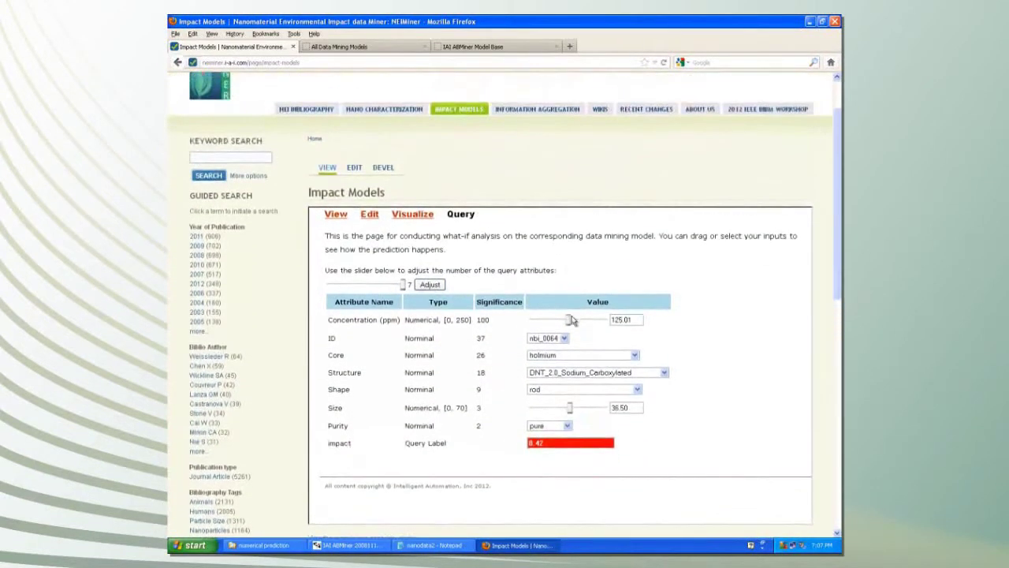
mouse_move(569, 320)
mouse_down()
mouse_move(582, 325)
mouse_move(570, 324)
mouse_up()
drag(569, 408, 581, 416)
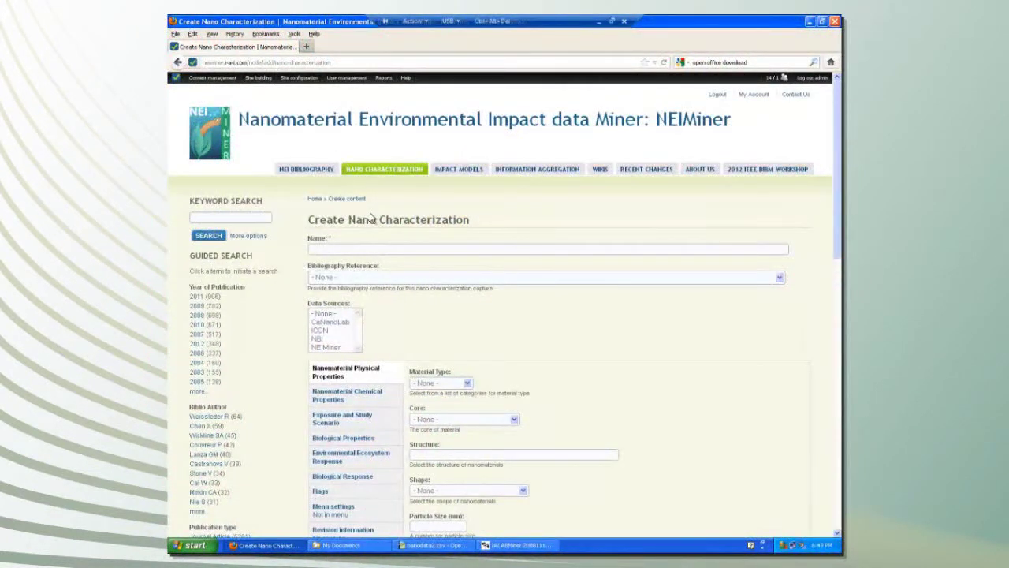
Step: Examine the chemical, exposure and study scenario, biological, environmental ecosystem response and biological response sections of the Create Nano Characterization form
scroll(514, 332, down, 2)
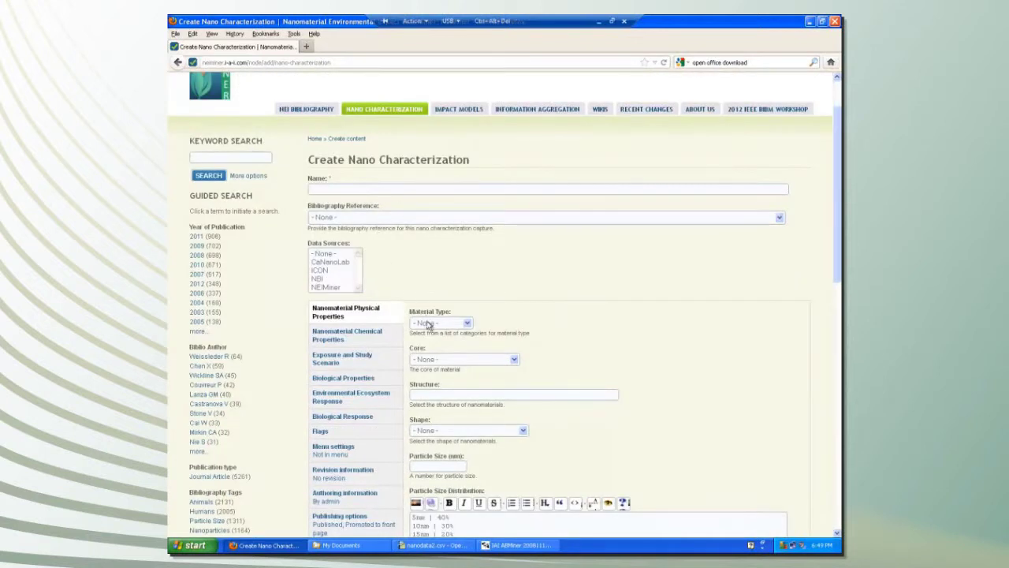
click(355, 335)
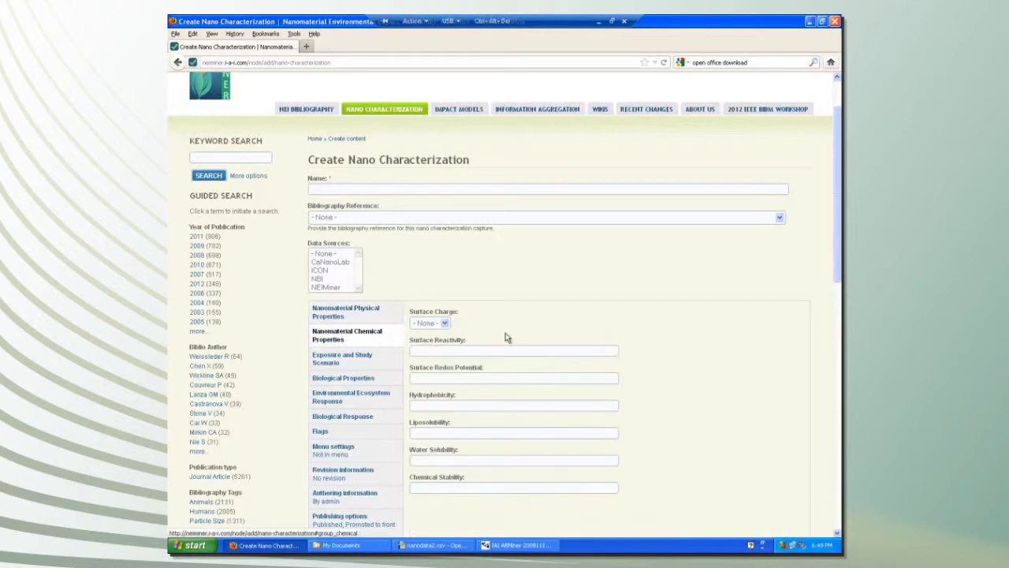
scroll(512, 339, down, 2)
scroll(473, 341, down, 2)
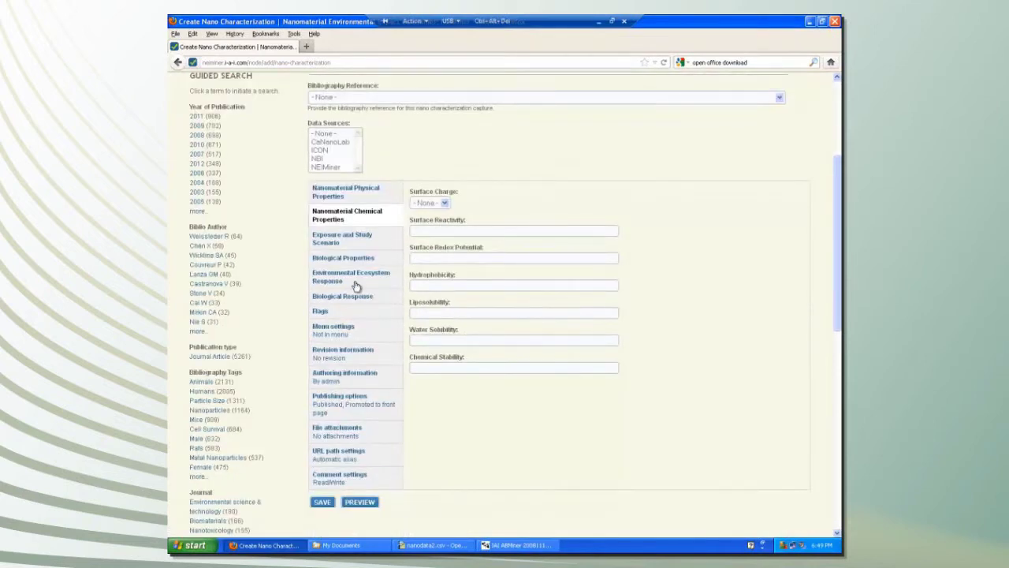
click(331, 238)
scroll(538, 354, down, 6)
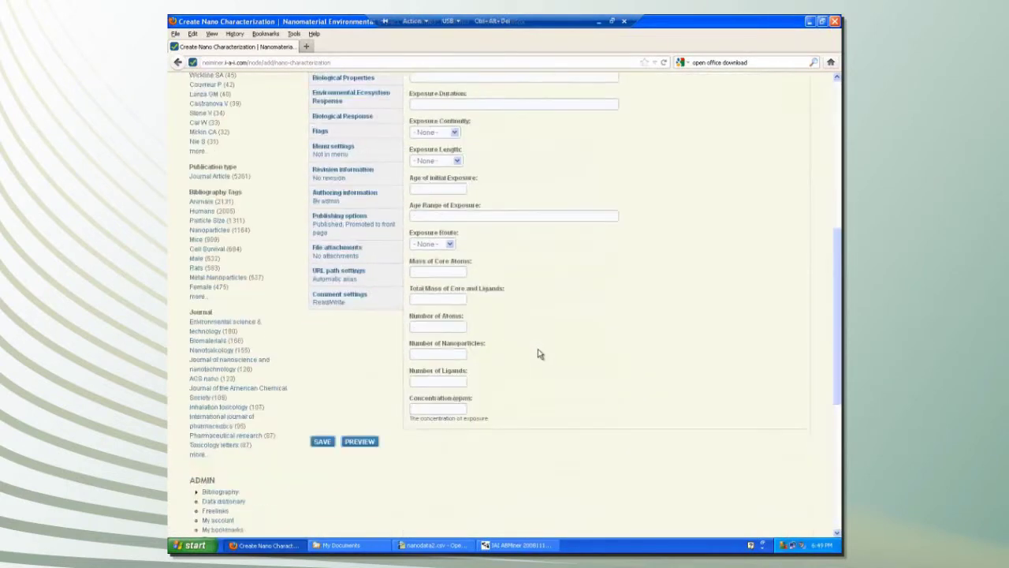
scroll(496, 341, up, 6)
click(335, 265)
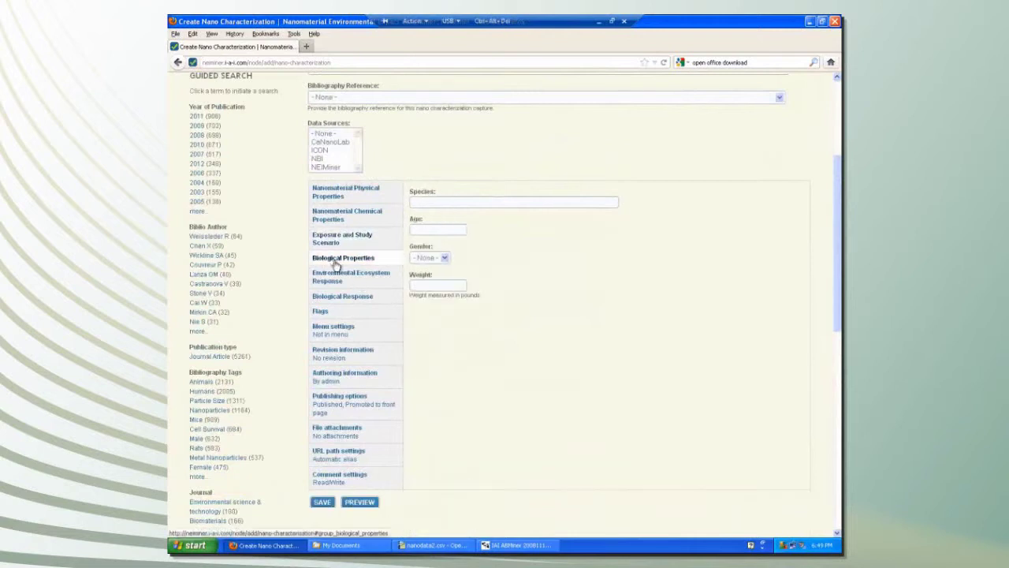
click(350, 280)
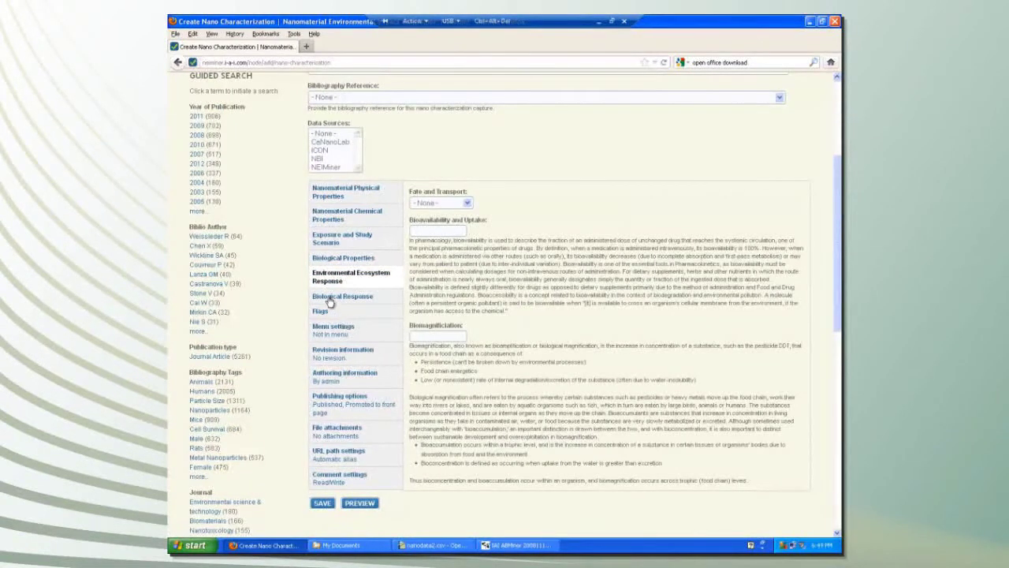
click(331, 297)
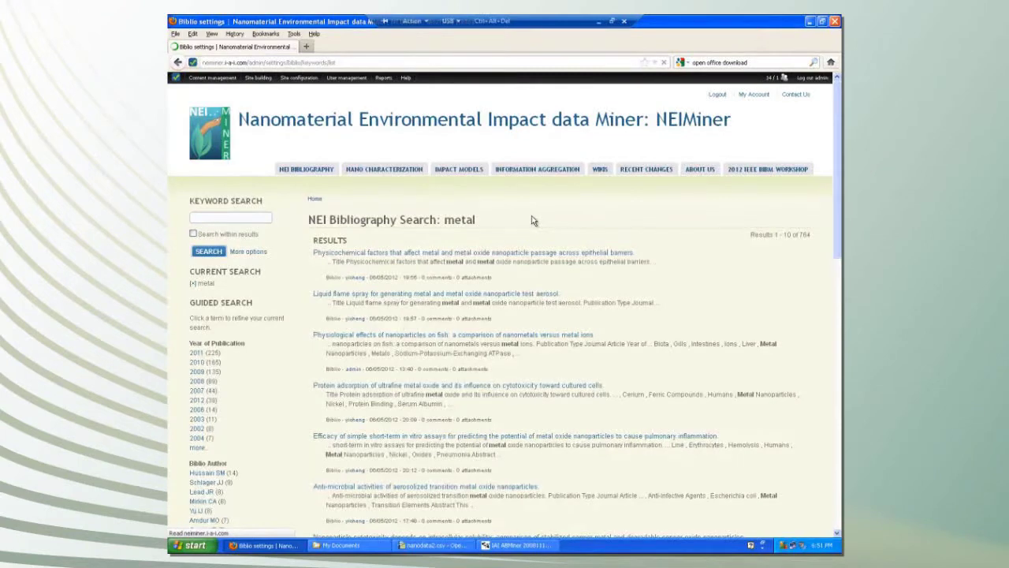
click(533, 221)
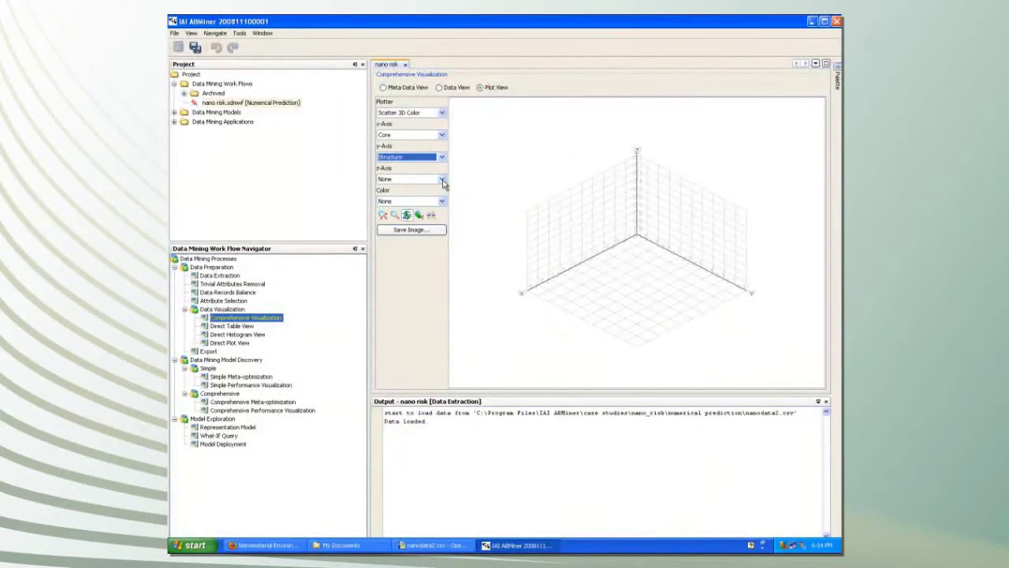
Step: Plot impact on the z-axis and color the points by Shape in the 3D scatter plot
click(442, 178)
scroll(441, 246, down, 1)
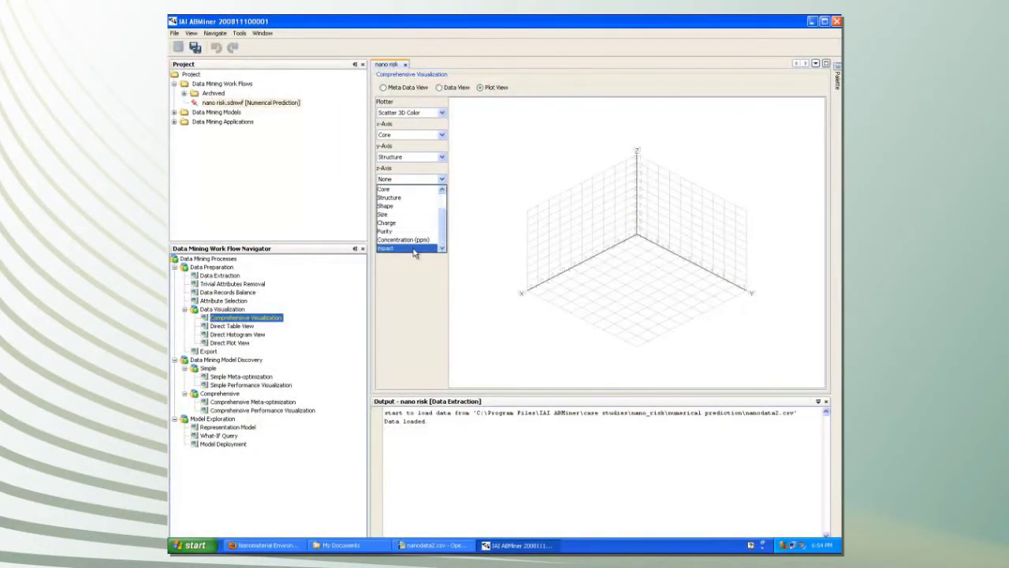
click(412, 248)
click(443, 201)
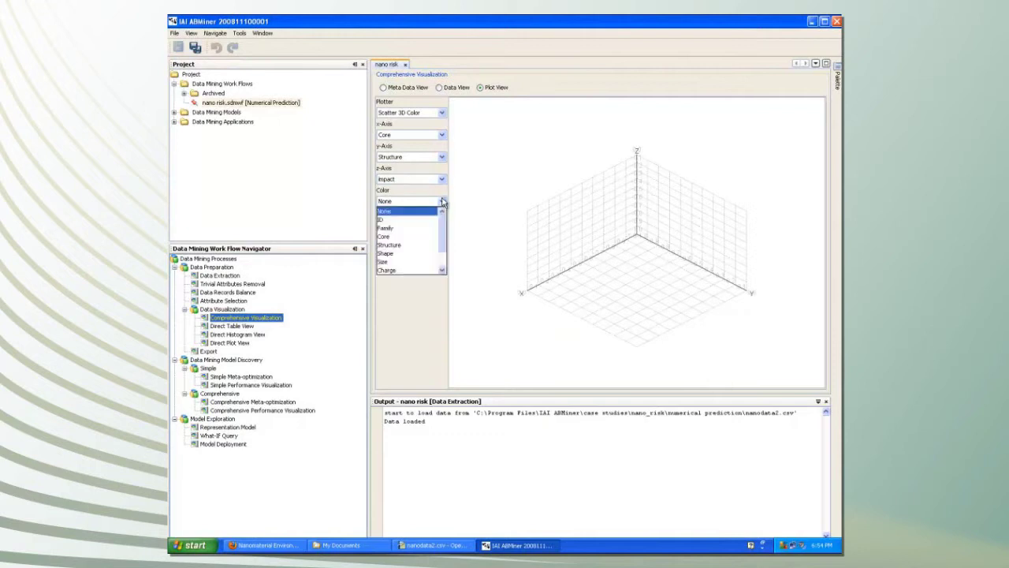
click(412, 254)
drag(617, 283, 635, 268)
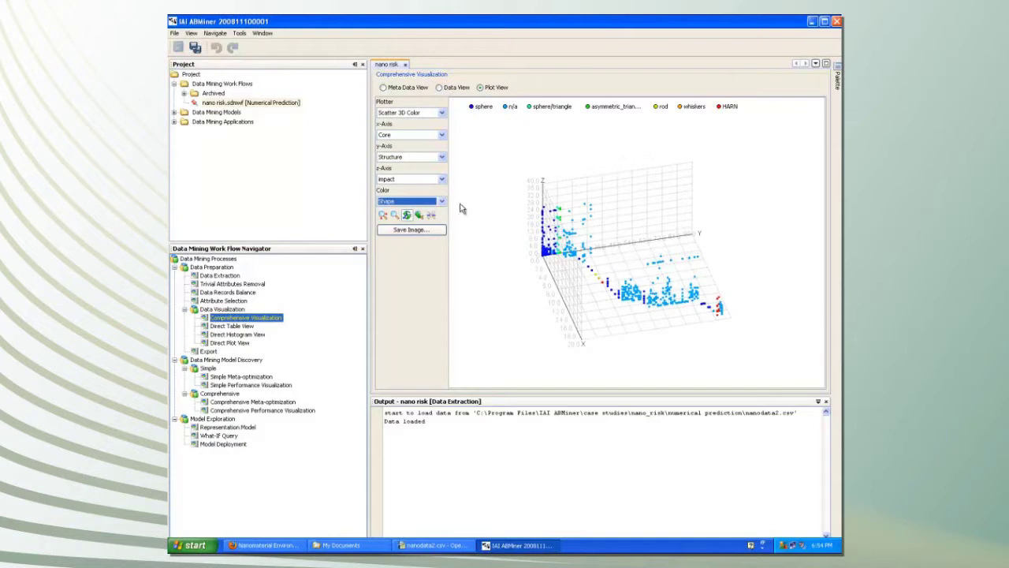
Step: Change the x-axis attribute of the 3D color scatter plot to Size
click(443, 135)
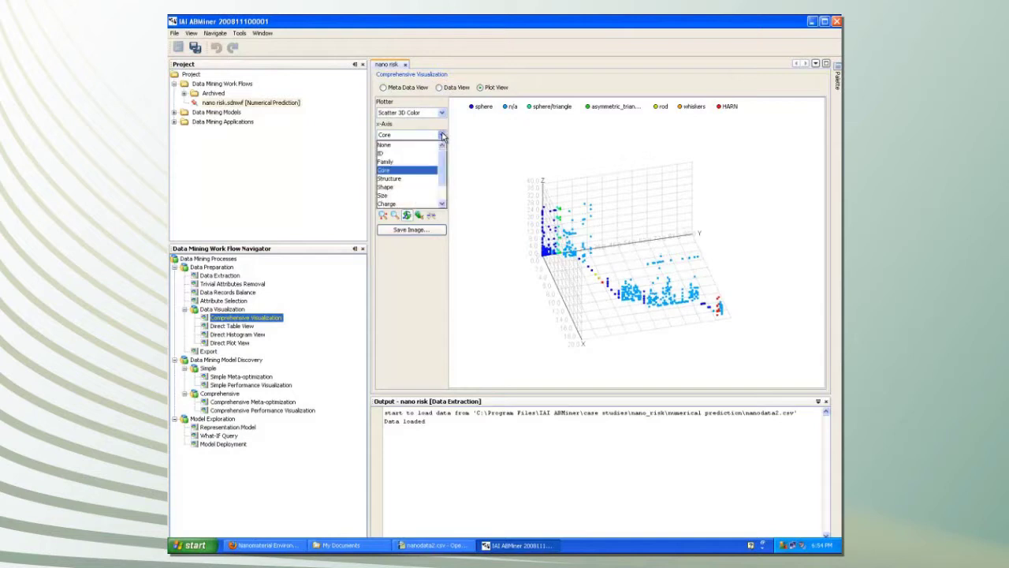
click(429, 195)
drag(646, 290, 662, 289)
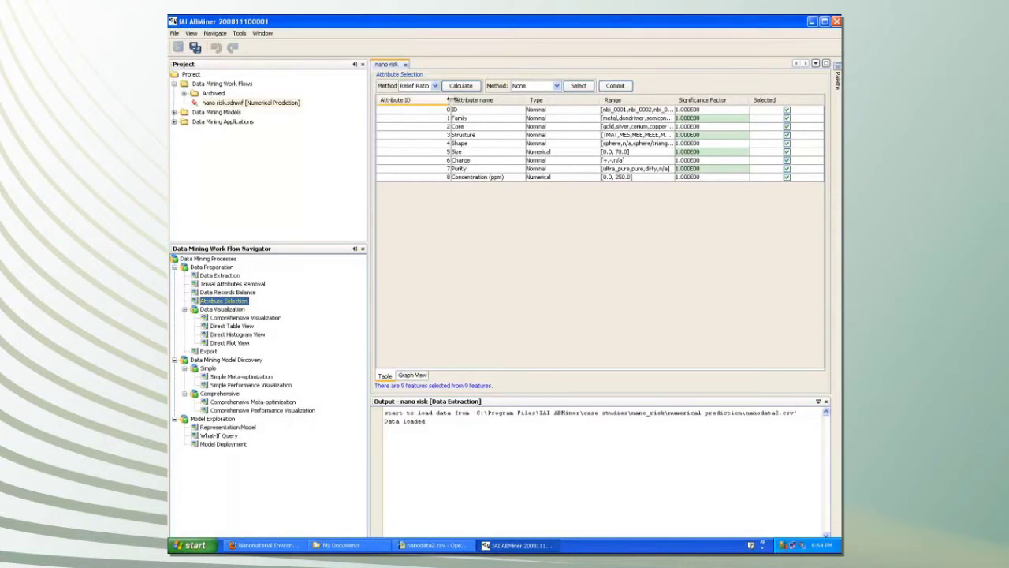
Step: Calculate the significance factors of all attributes with the Relief Ratio method
click(461, 85)
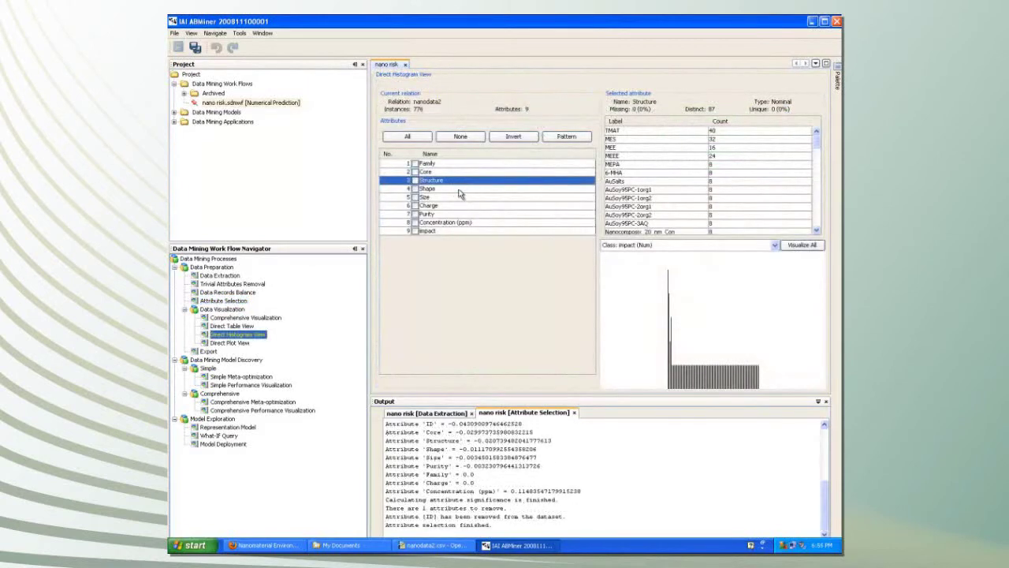
Step: Examine the histograms of the Shape, Charge, Purity and Concentration (ppm) attributes
click(460, 195)
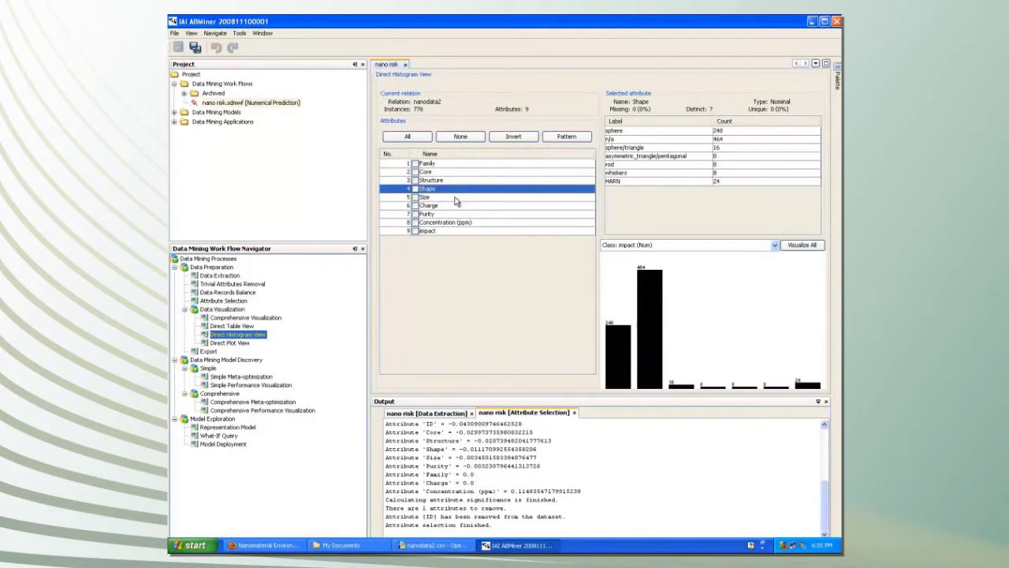
click(475, 206)
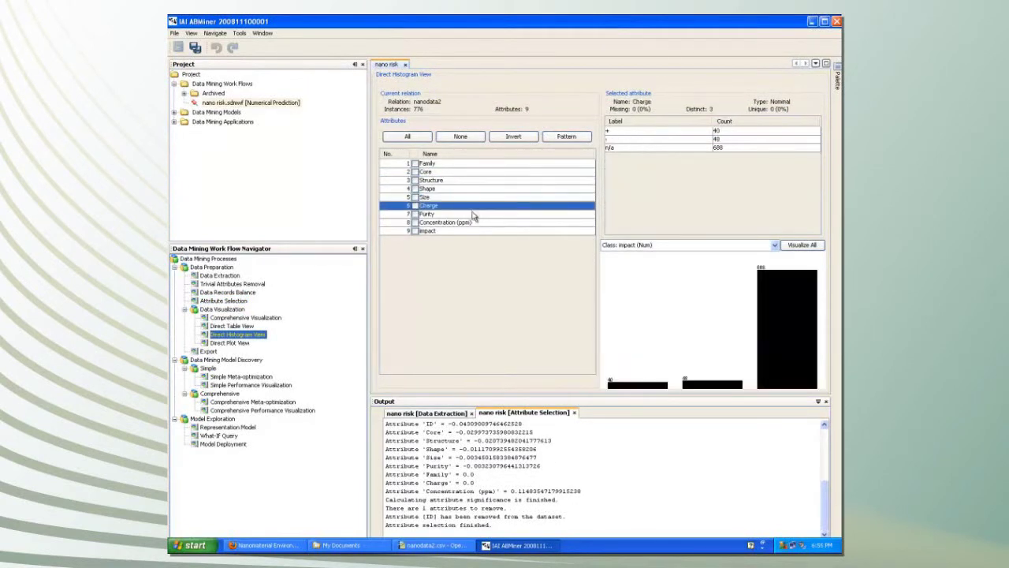
click(473, 215)
click(471, 223)
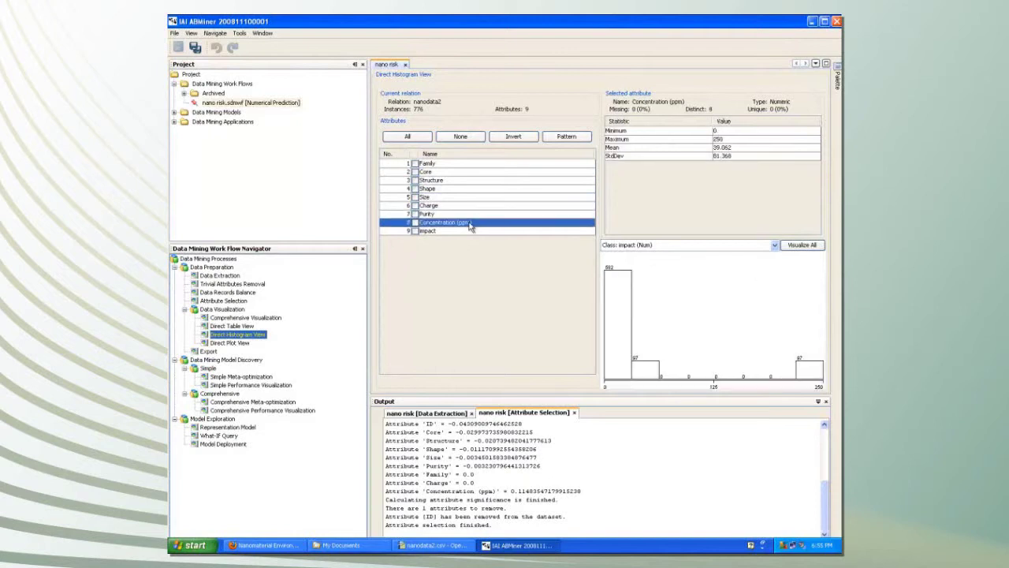
Step: View the plot matrix of the dataset's attributes and open Simple Meta-optimization
click(225, 343)
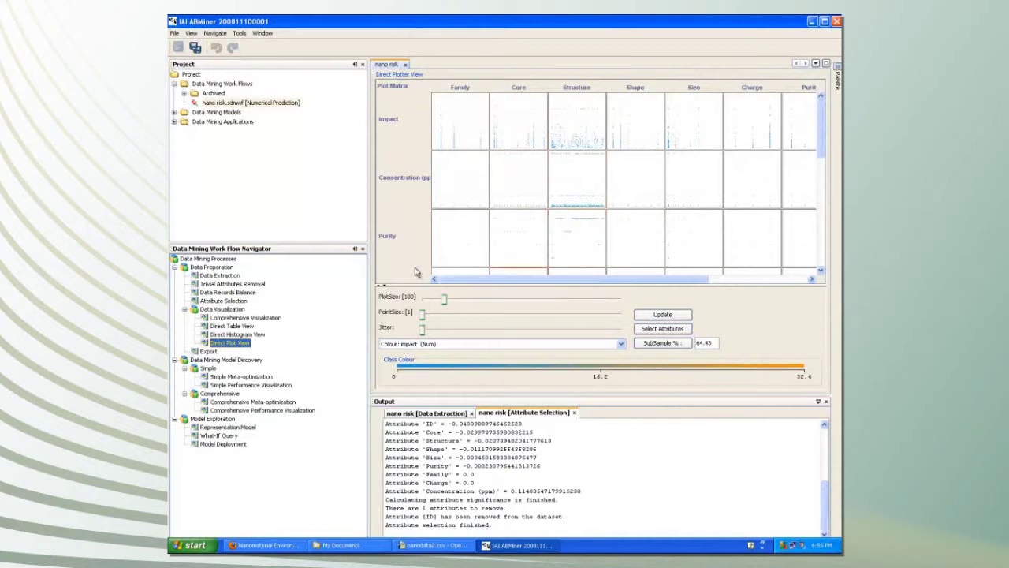
click(241, 378)
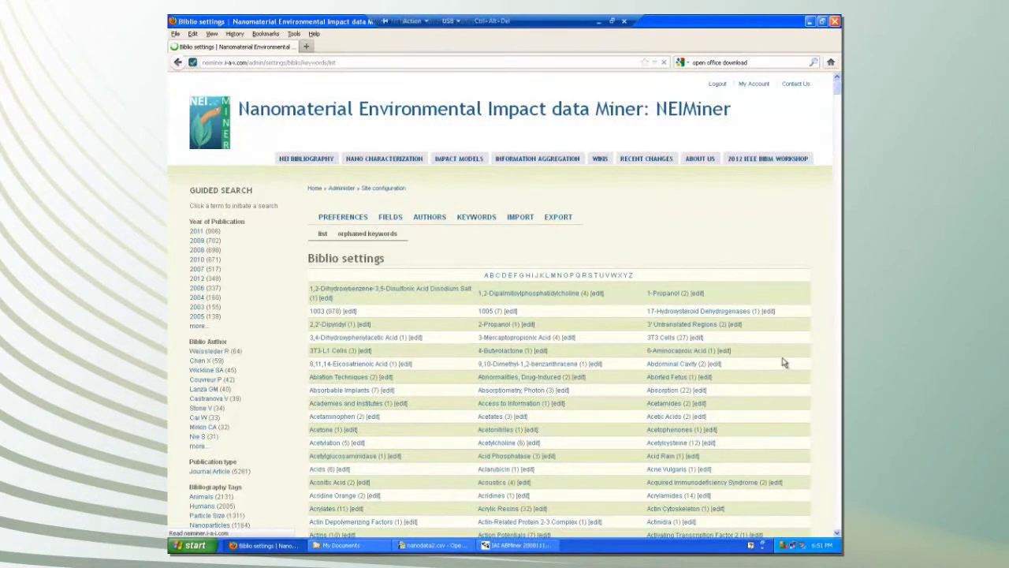
Step: In Firefox, examine NEIMiner's Biblio settings keyword list and the nano characterization records filtered to Sphere shape
scroll(784, 362, down, 15)
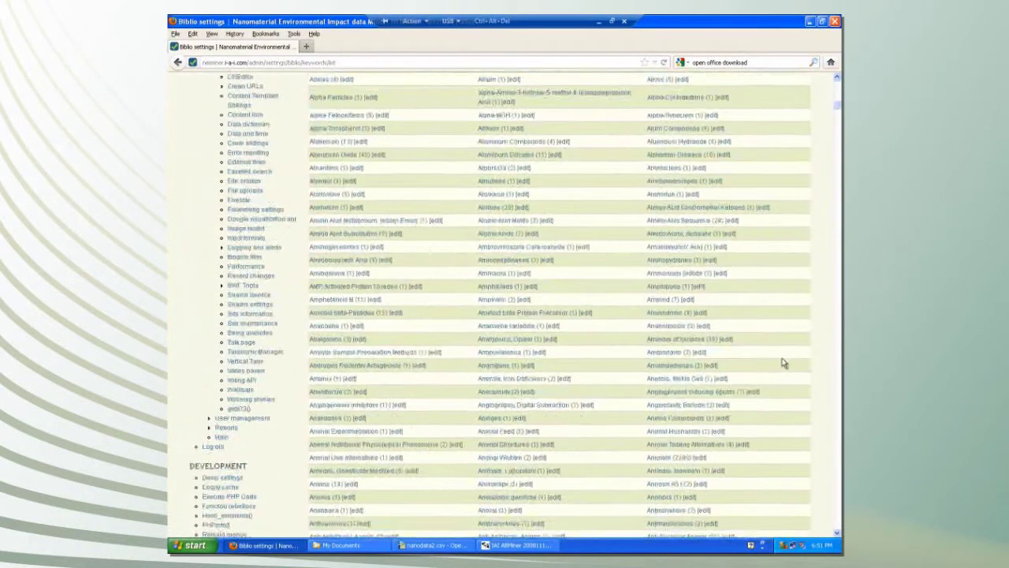
scroll(783, 362, down, 15)
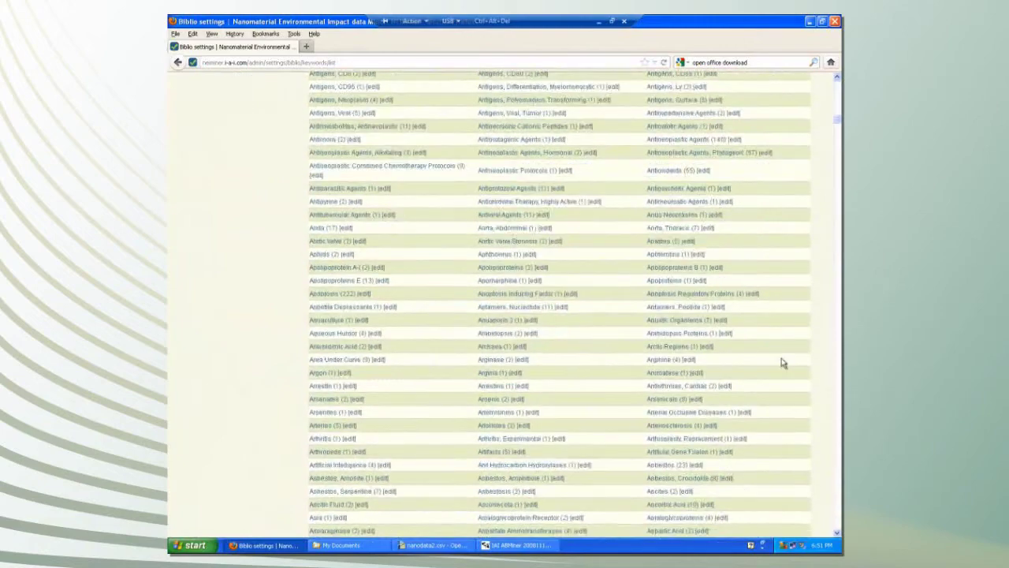
scroll(782, 362, down, 10)
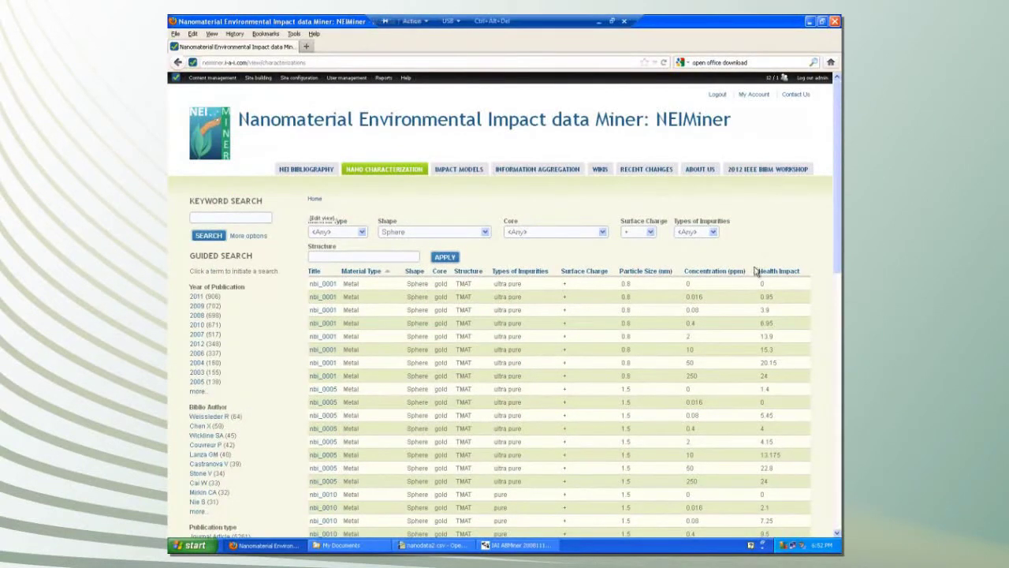
scroll(764, 406, down, 1)
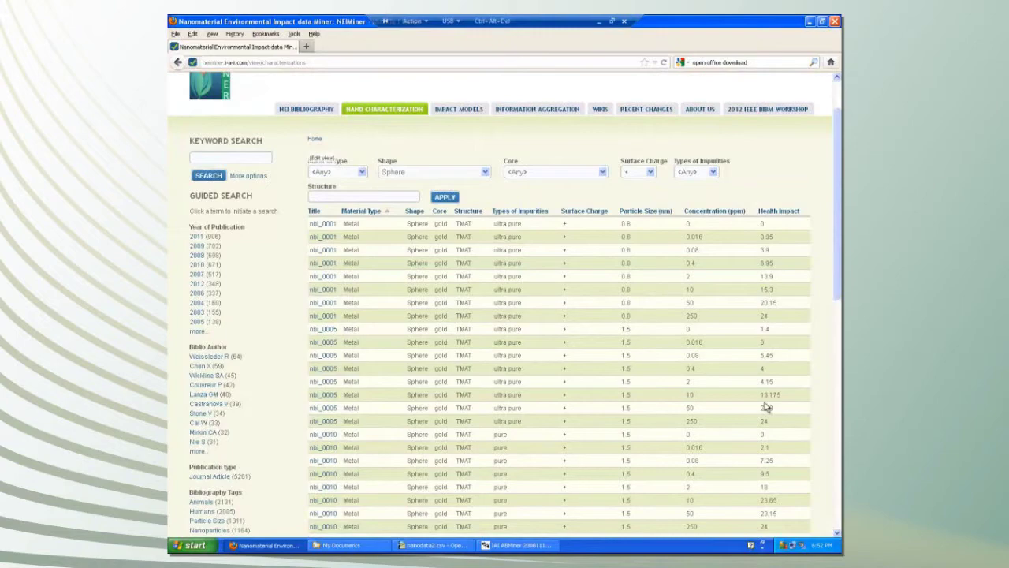
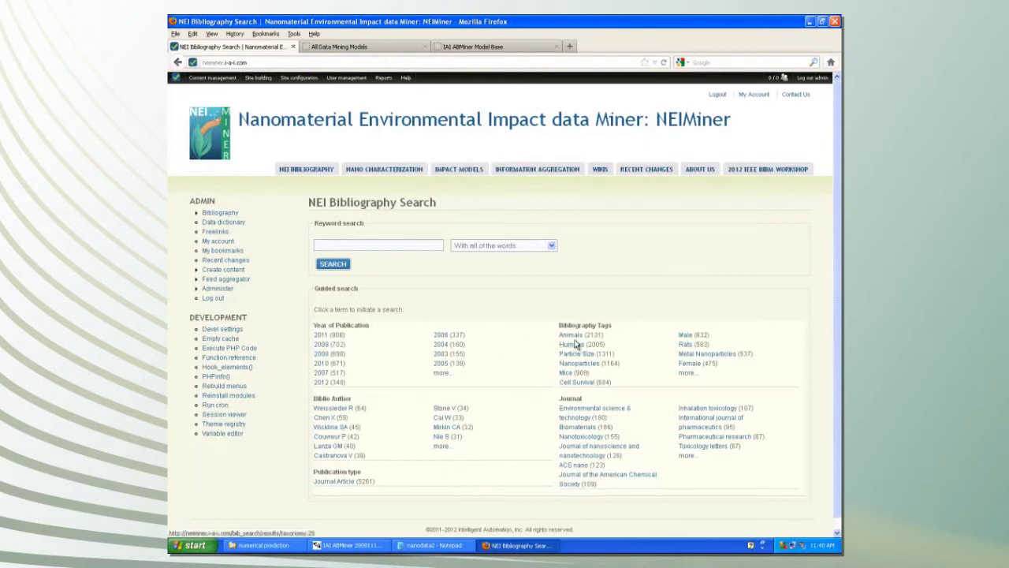
Step: Search the bibliography by the Animals tag and narrow the search within the results to the keyword "cancer"
click(571, 337)
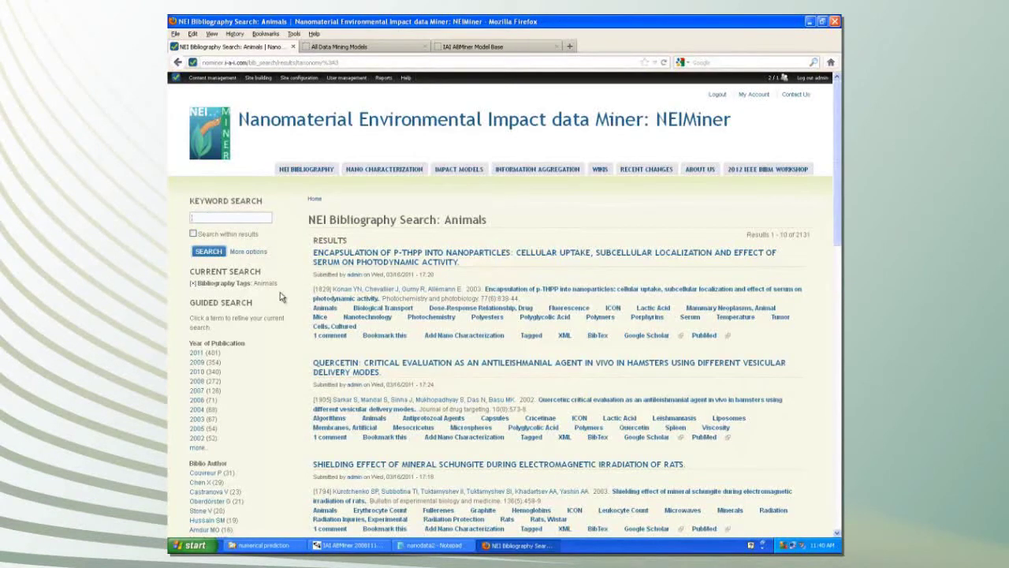
text(can)
key(Down)
key(Return)
click(193, 233)
click(211, 254)
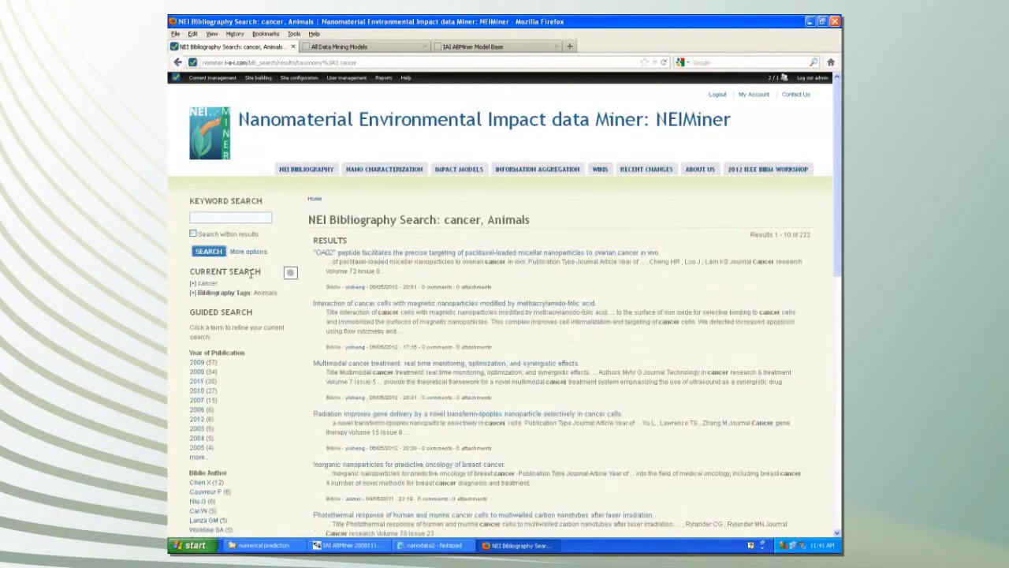
Step: Examine the cancer and Animals search results along with the guided search categories for refining them
mouse_move(292, 334)
scroll(424, 335, down, 3)
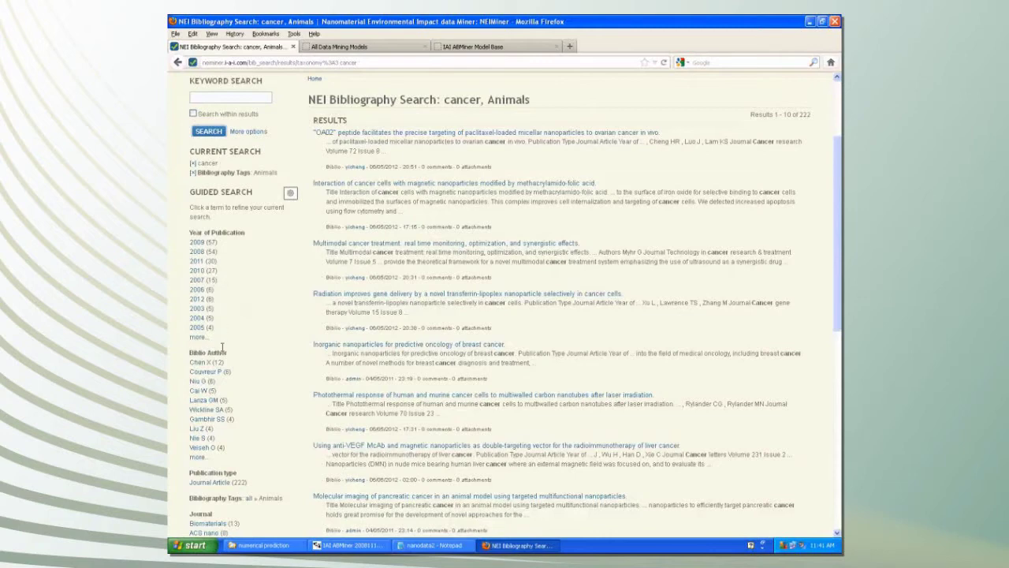
scroll(249, 376, down, 3)
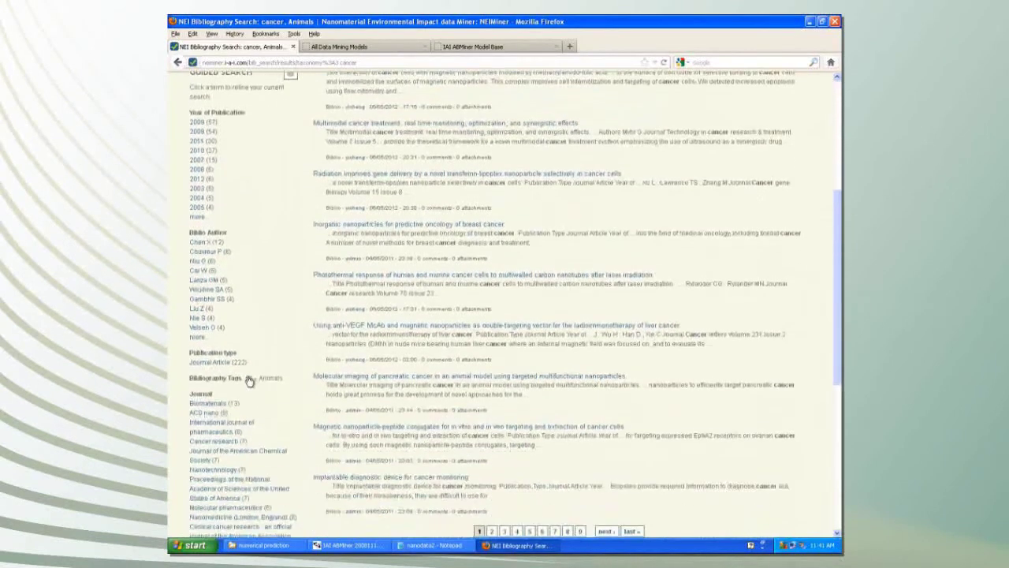
scroll(249, 380, down, 2)
scroll(278, 398, down, 3)
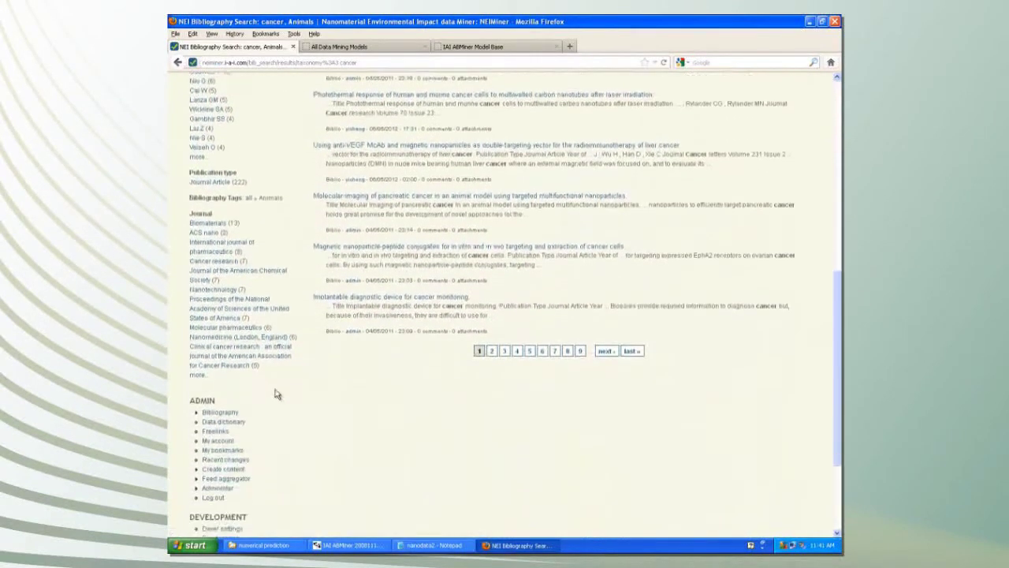
scroll(430, 363, up, 5)
scroll(430, 363, down, 2)
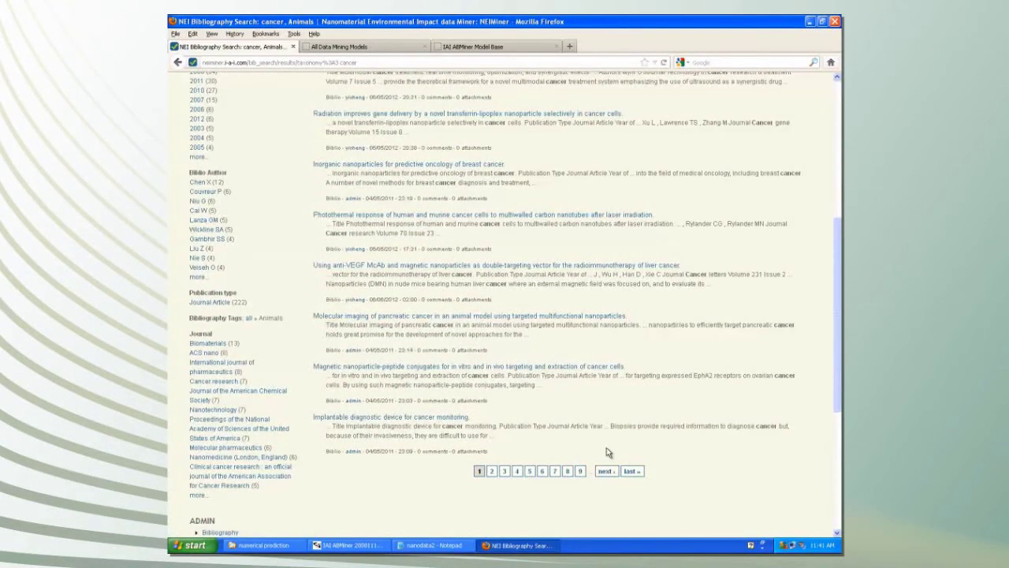
scroll(607, 457, up, 5)
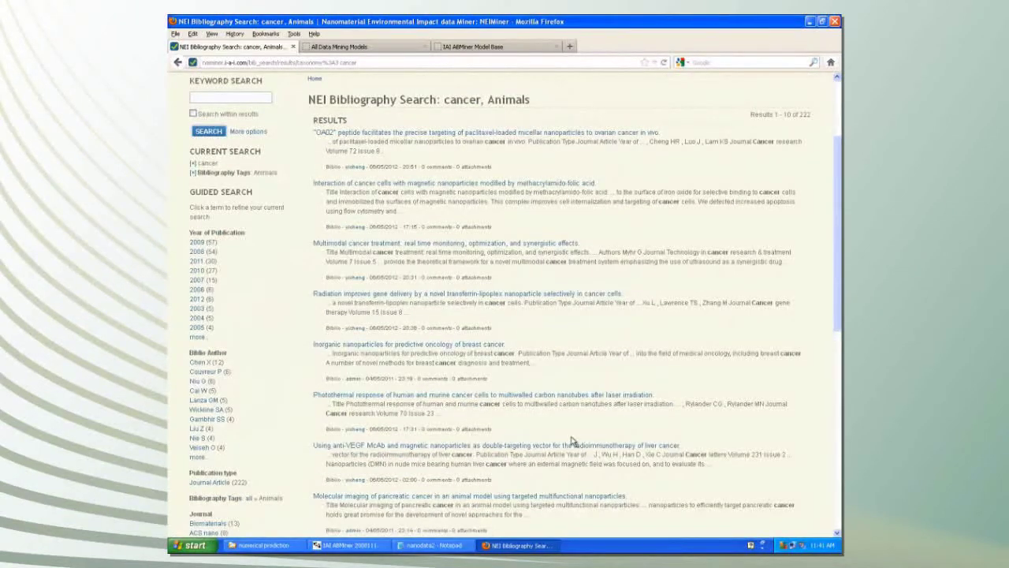
Step: Open the article on "OA02" peptide targeting of paclitaxel-loaded micellar nanoparticles and examine its full bibliographic record
click(491, 133)
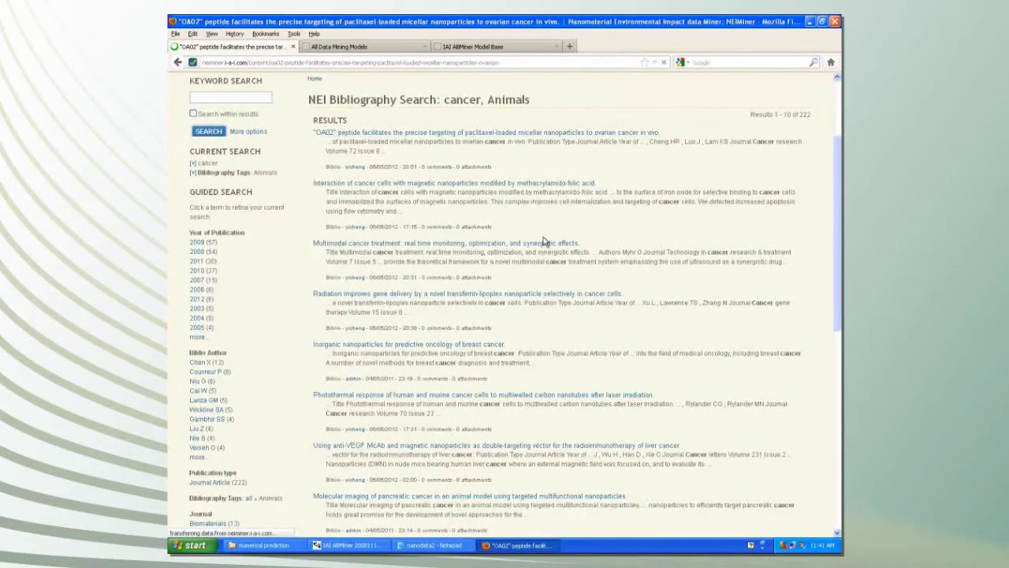
scroll(430, 329, down, 5)
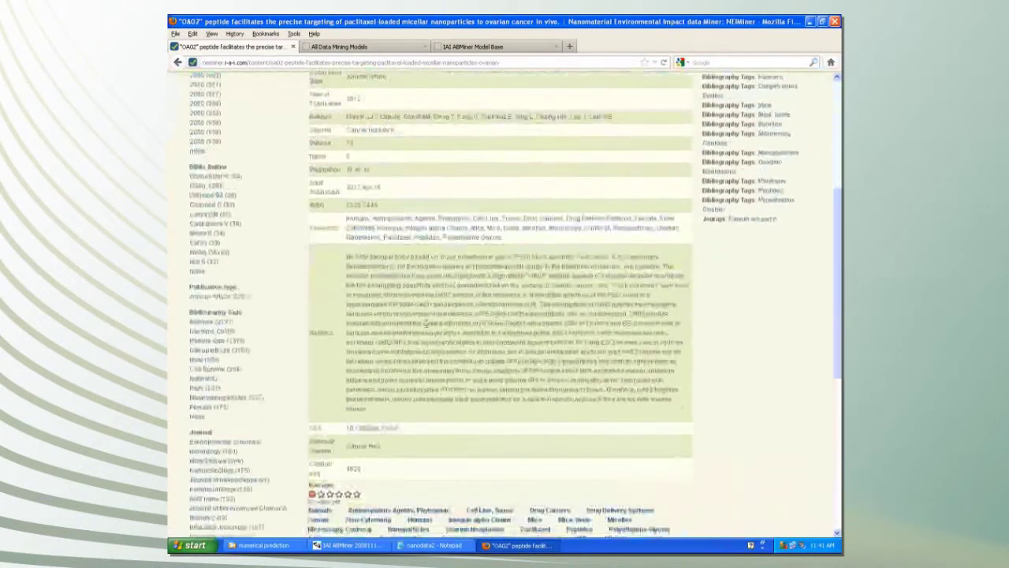
scroll(446, 340, down, 4)
scroll(448, 340, up, 3)
scroll(446, 337, up, 4)
scroll(645, 275, up, 5)
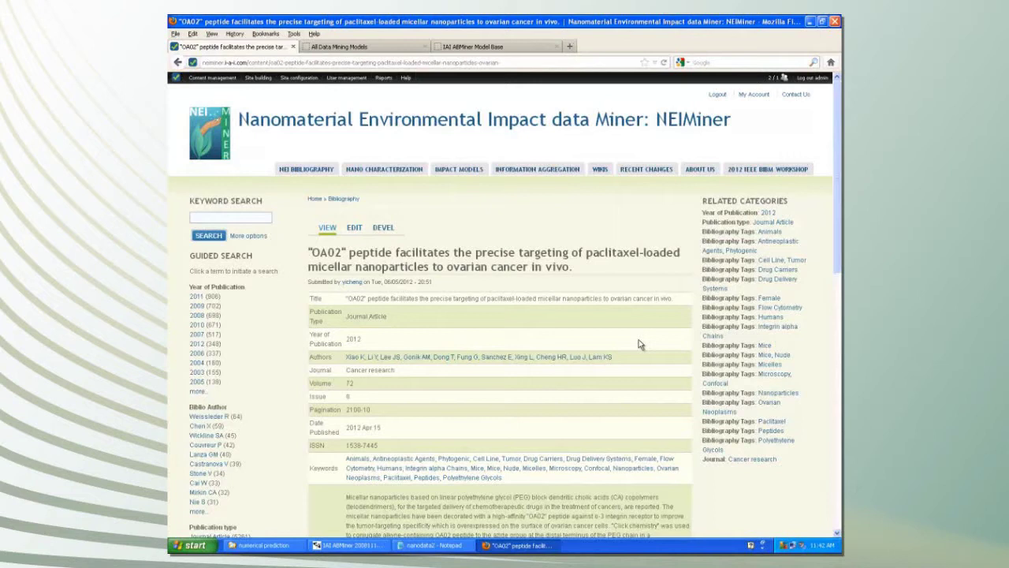
Step: Open the list of nano characterizations and examine its records
mouse_move(386, 172)
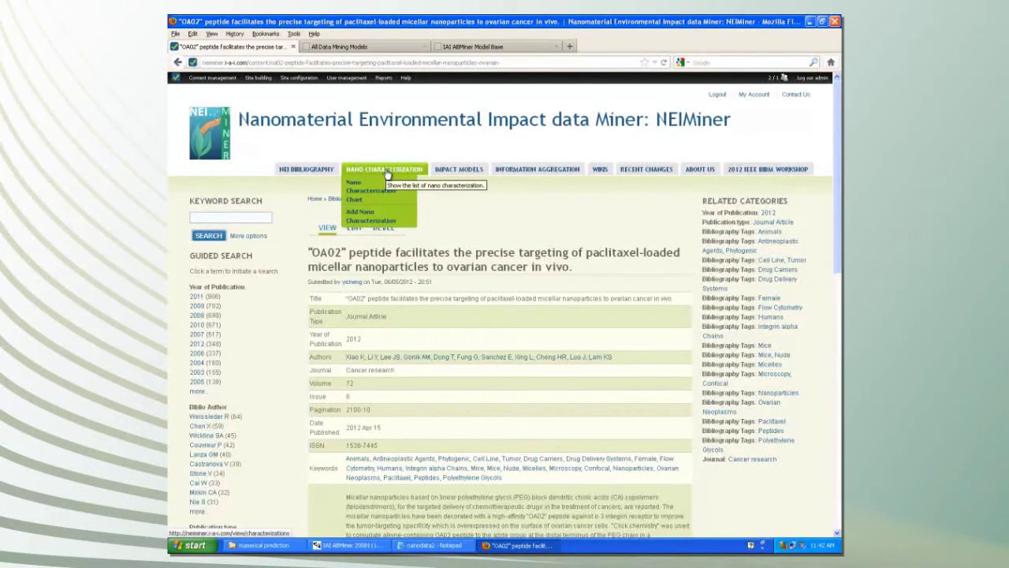
click(386, 172)
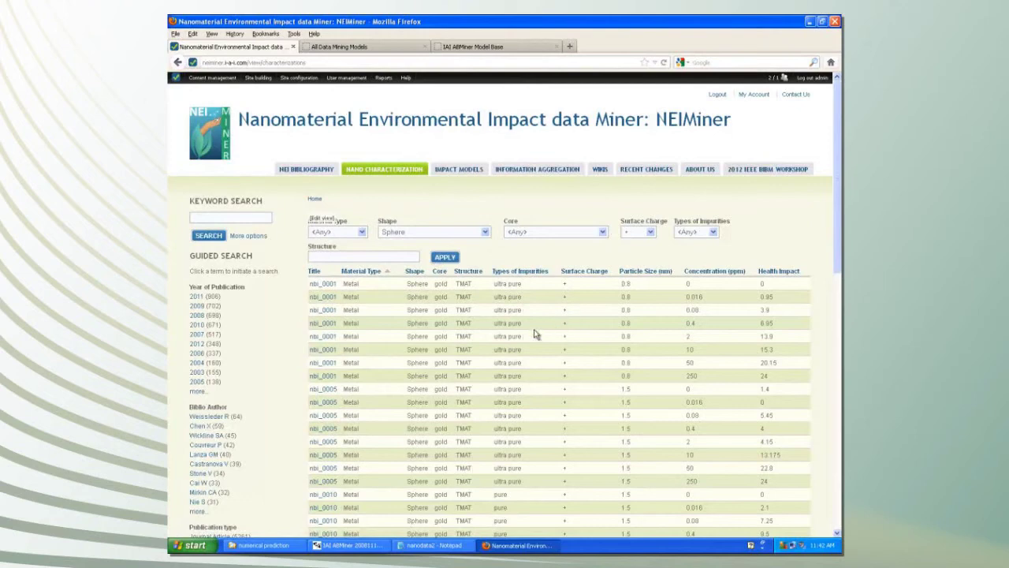
scroll(531, 311, down, 1)
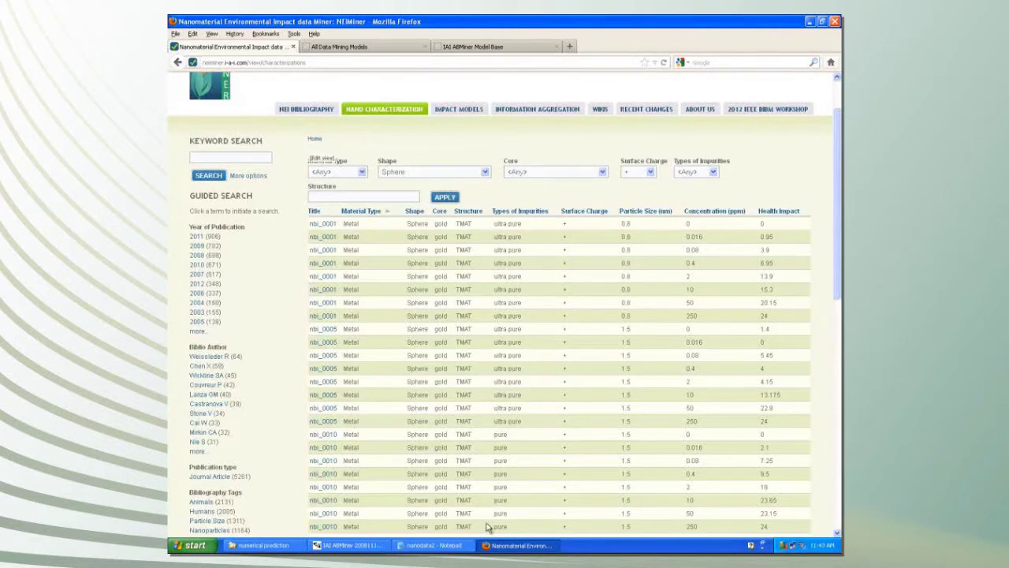
Step: Switch to the nanodata2 file in Notepad and examine its comma-separated nanomaterial records
click(432, 544)
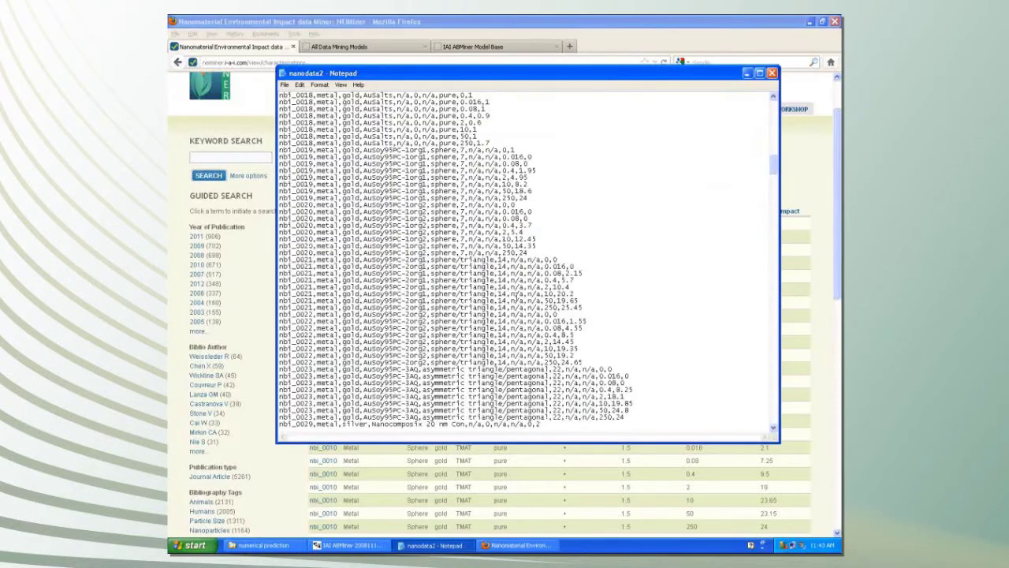
scroll(524, 273, down, 16)
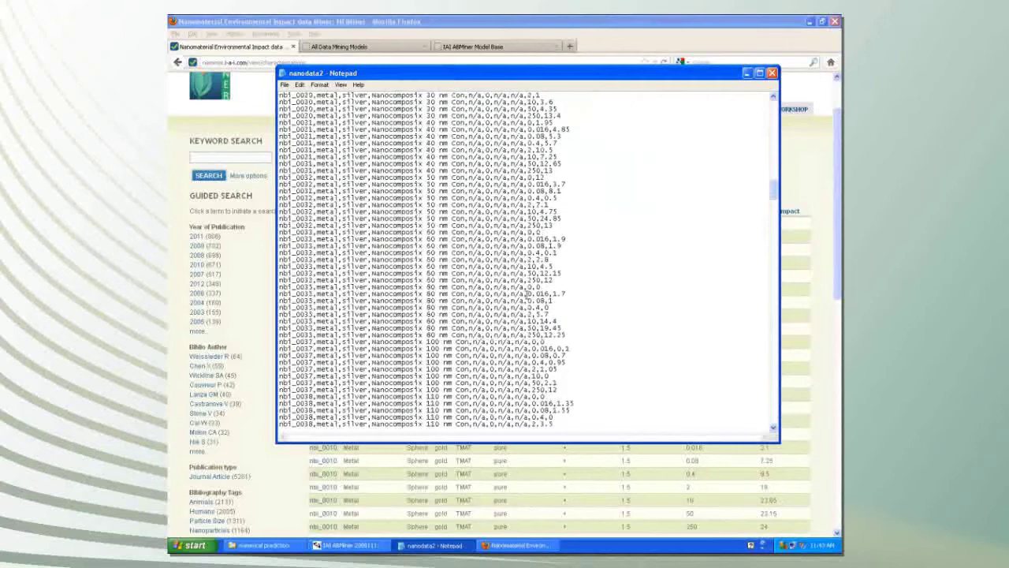
scroll(525, 294, up, 9)
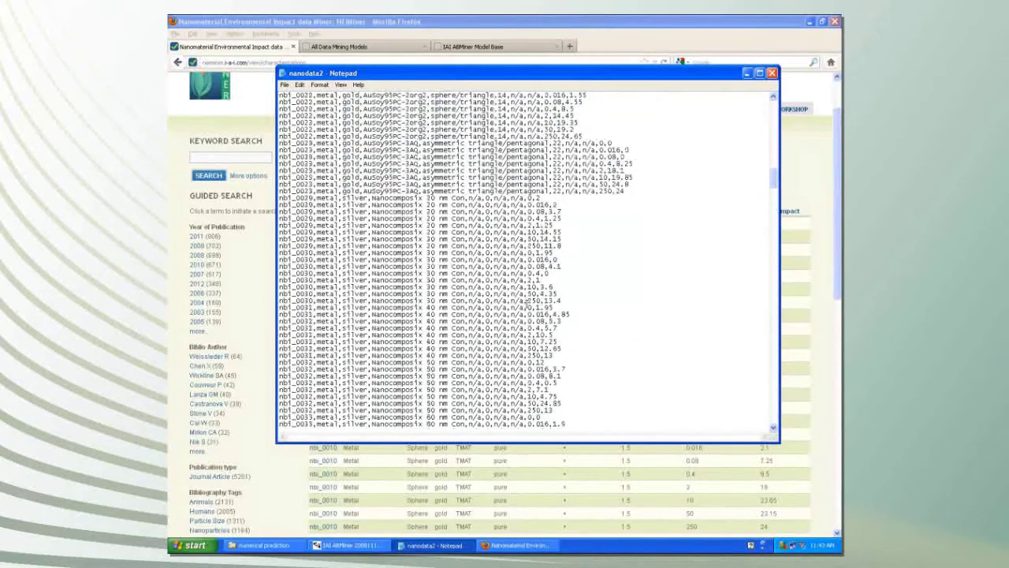
scroll(526, 304, up, 10)
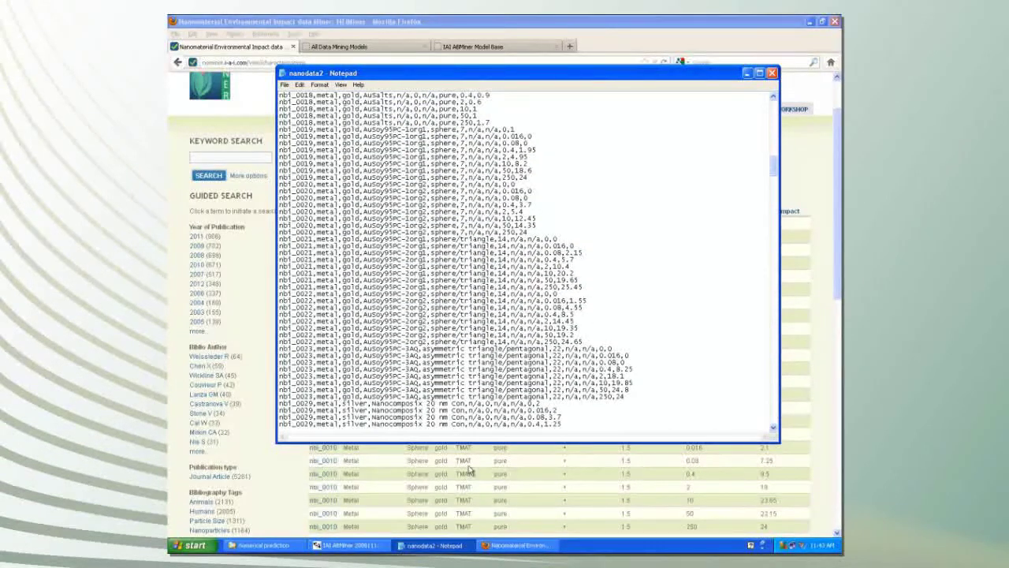
Step: Switch to IAI ABMiner and select the nano risk.sdmwf numerical prediction work flow in the project
click(350, 545)
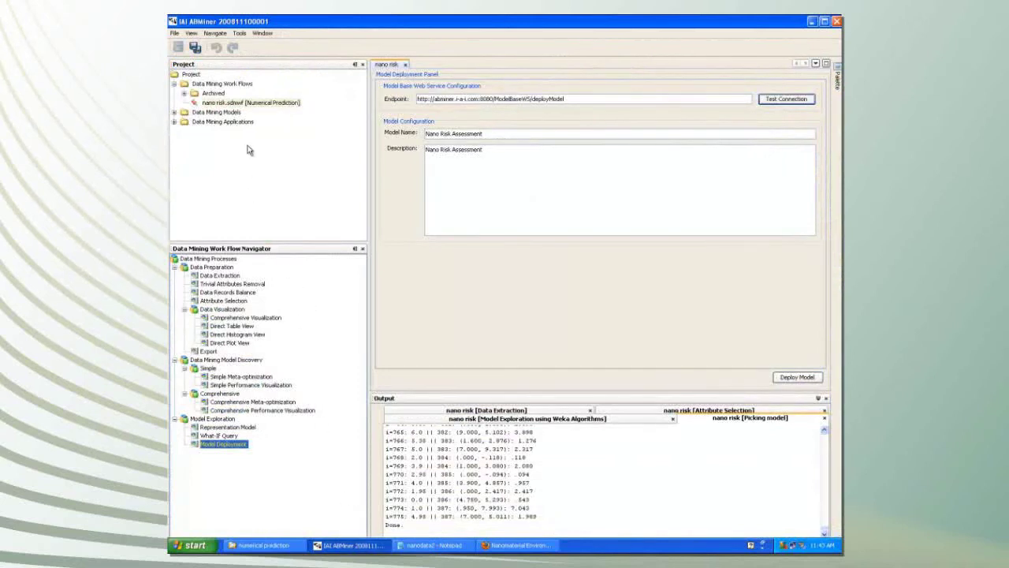
click(246, 103)
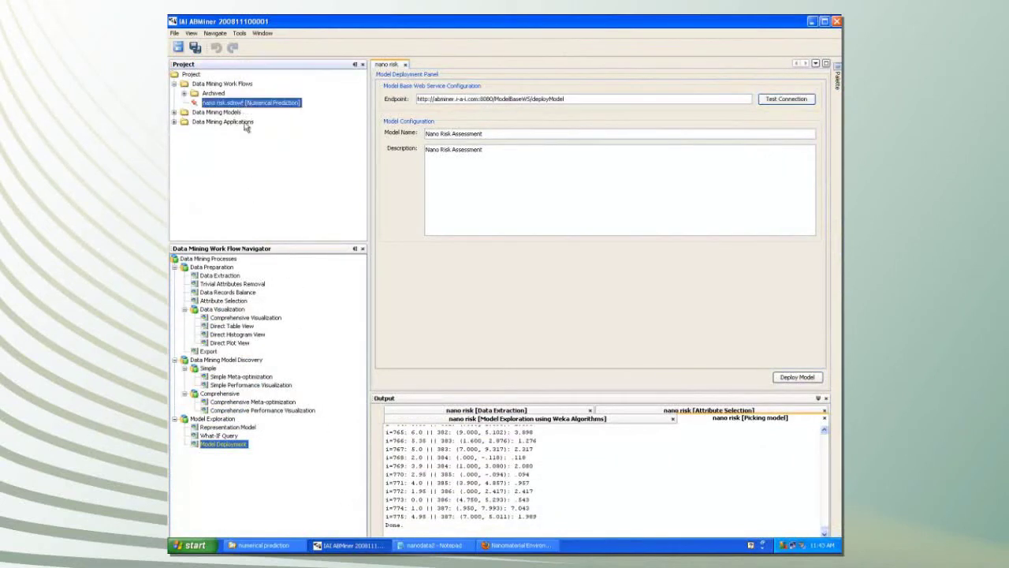
Step: Review the nano risk work flow's data extraction settings and the attributes' significance factors as both table and graph
click(219, 275)
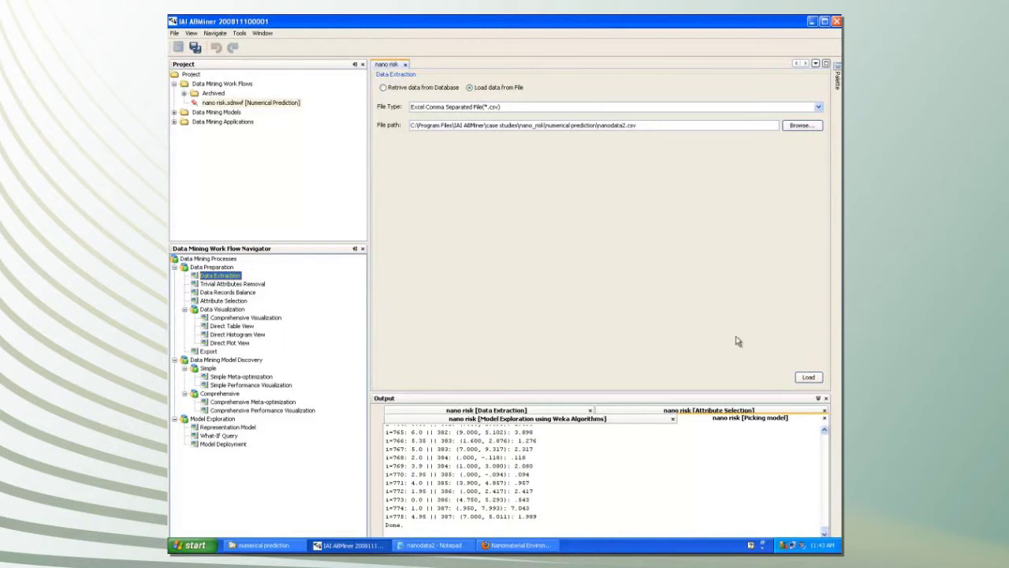
click(219, 301)
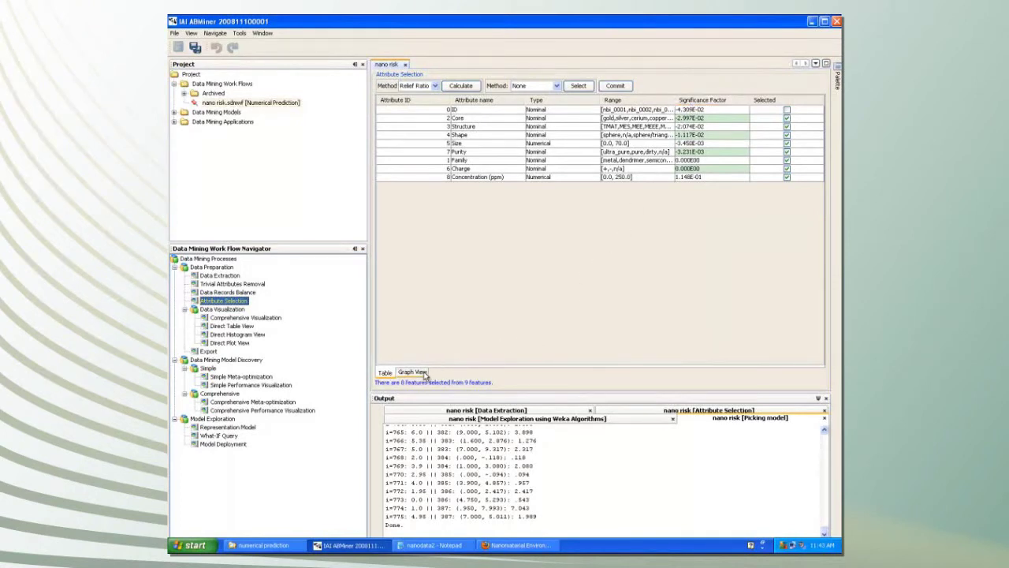
click(422, 373)
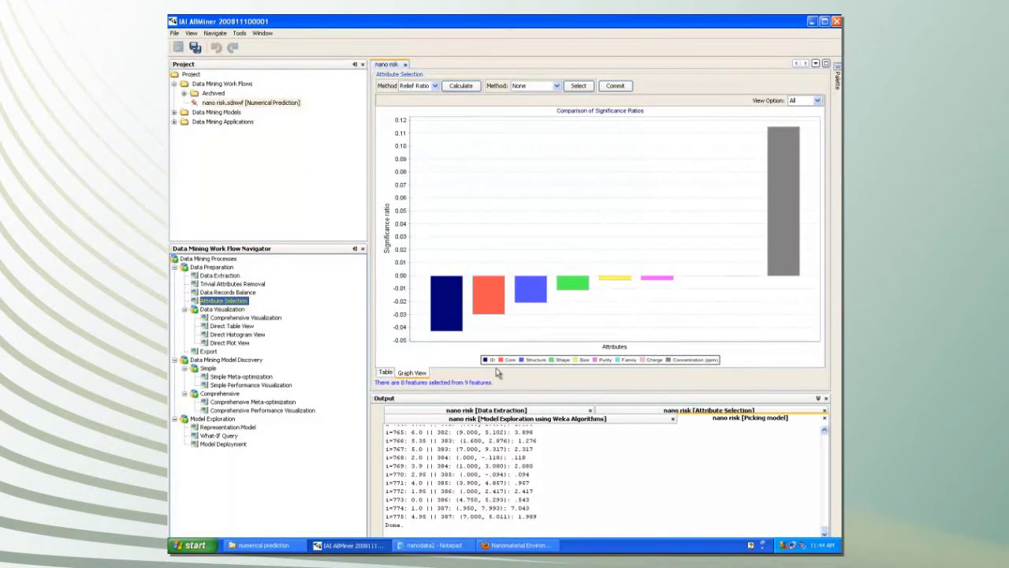
click(385, 373)
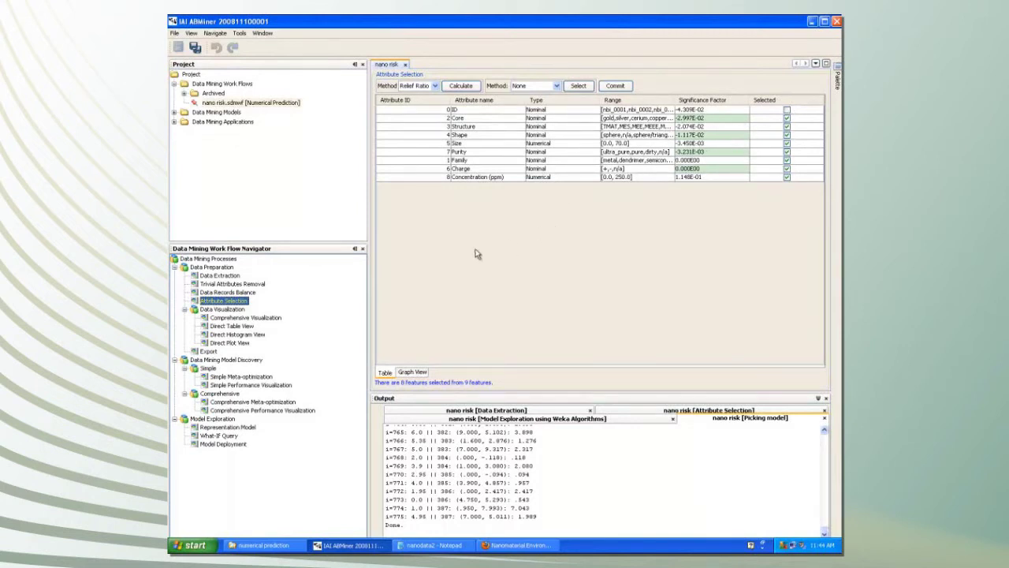
Step: Open the comprehensive visualization of the data and go through its meta data, data and plot views
click(241, 317)
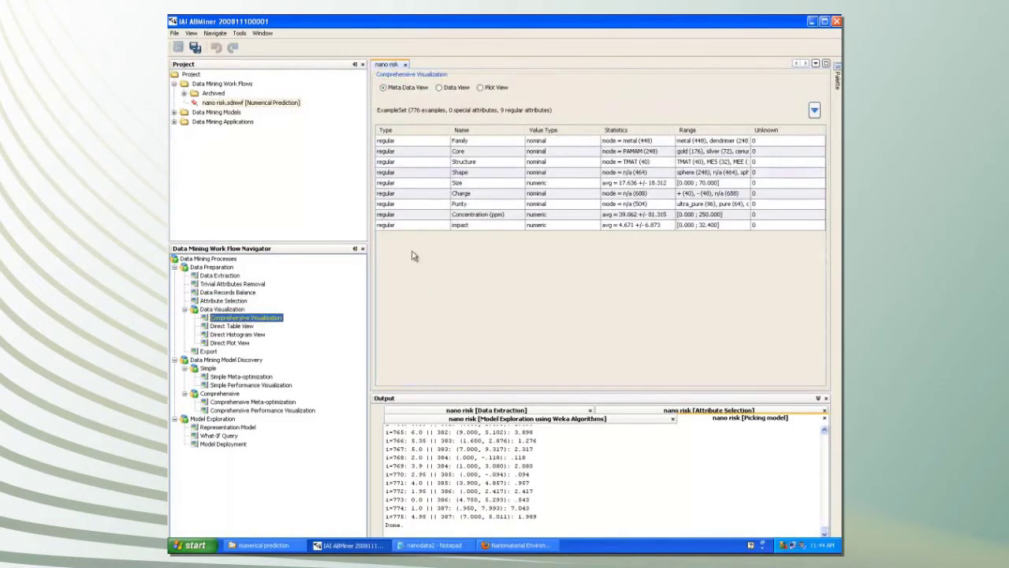
click(439, 87)
click(482, 87)
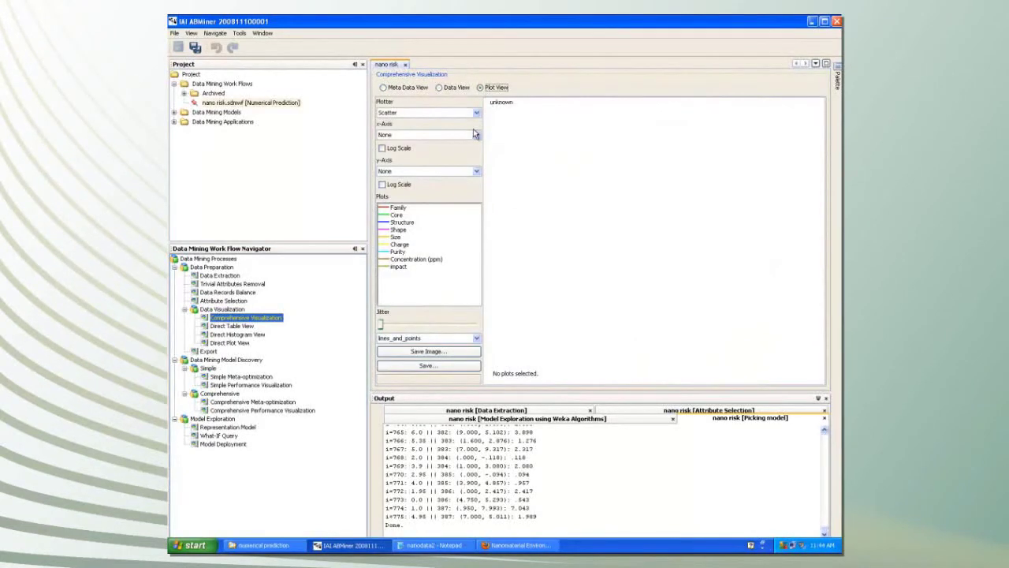
Step: Set up the scatter plot with Structure on both the x and y axes and impact as the plotted attribute
click(476, 135)
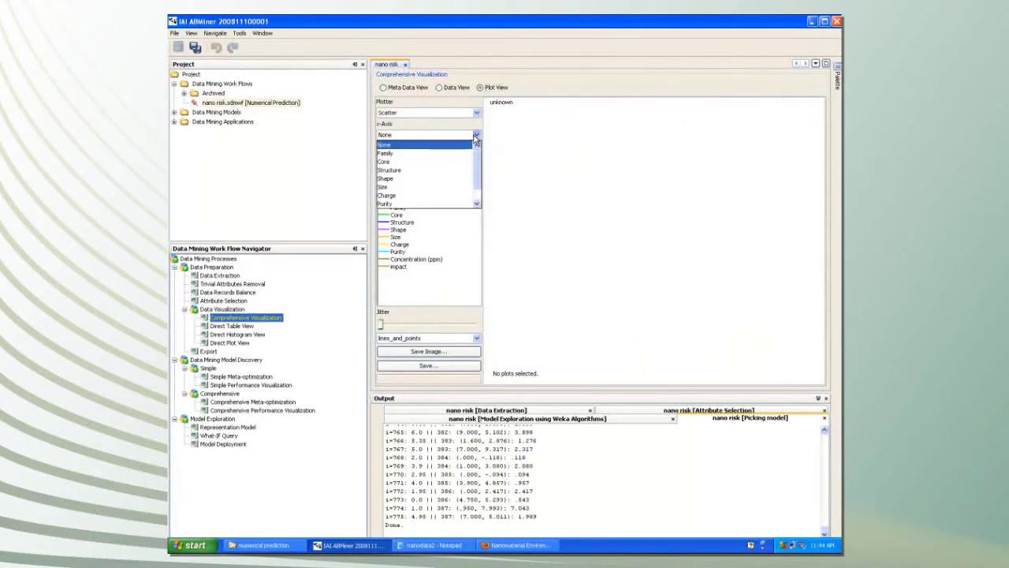
click(417, 171)
click(441, 171)
click(408, 207)
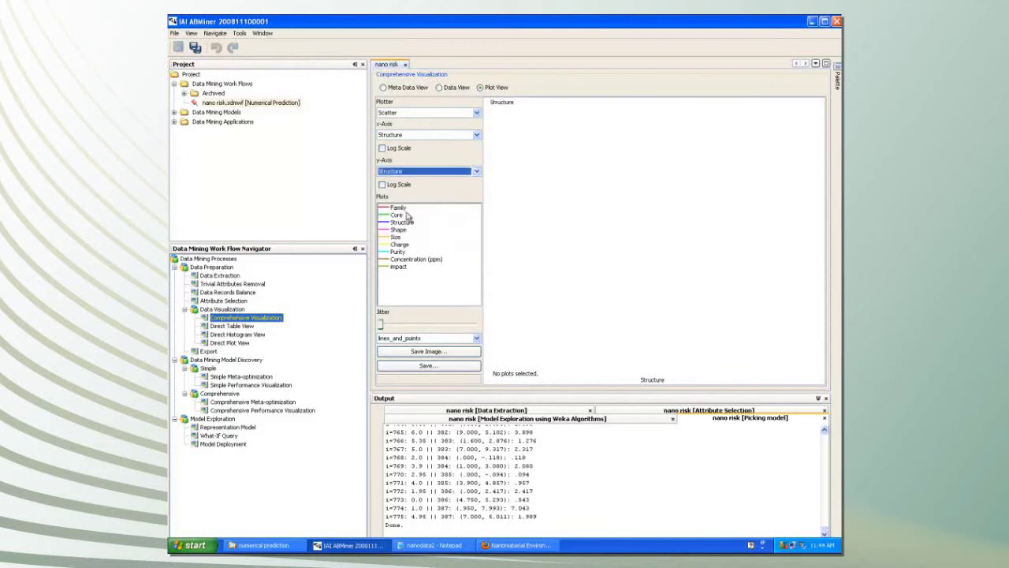
click(399, 268)
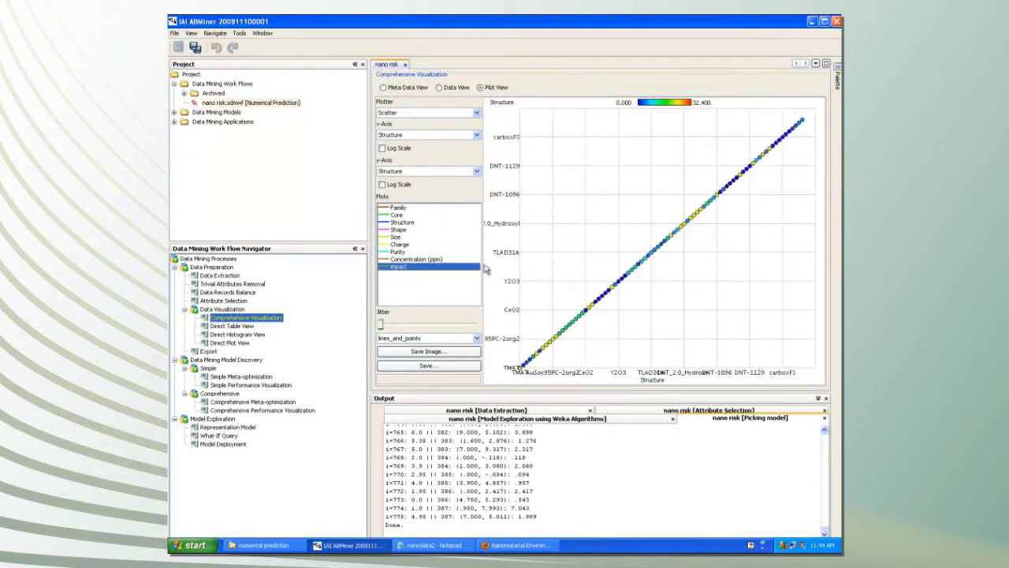
Step: Change the plot to Scatter 3D Color with Size on the z-axis and rotate it to inspect the points
click(476, 113)
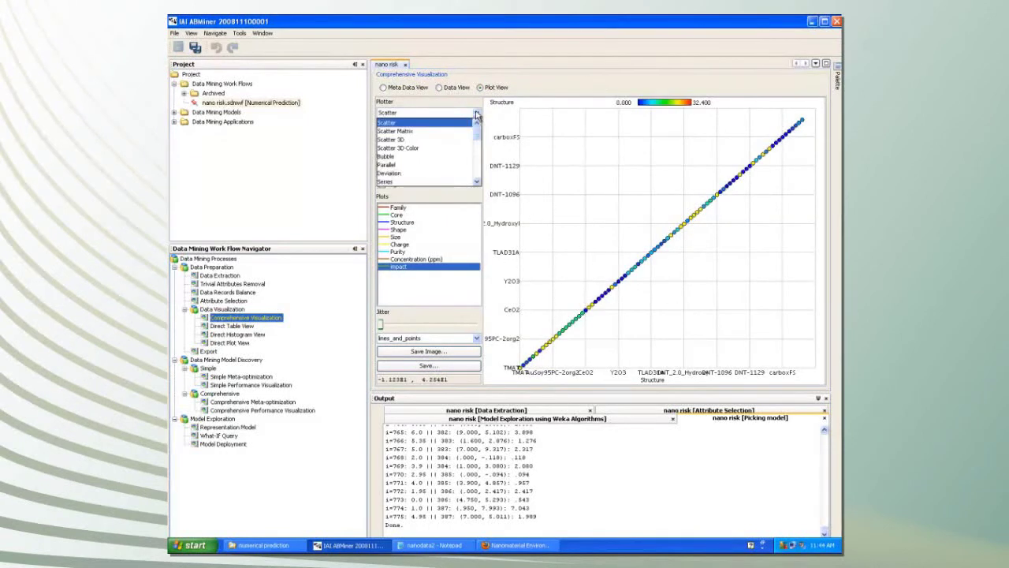
click(444, 148)
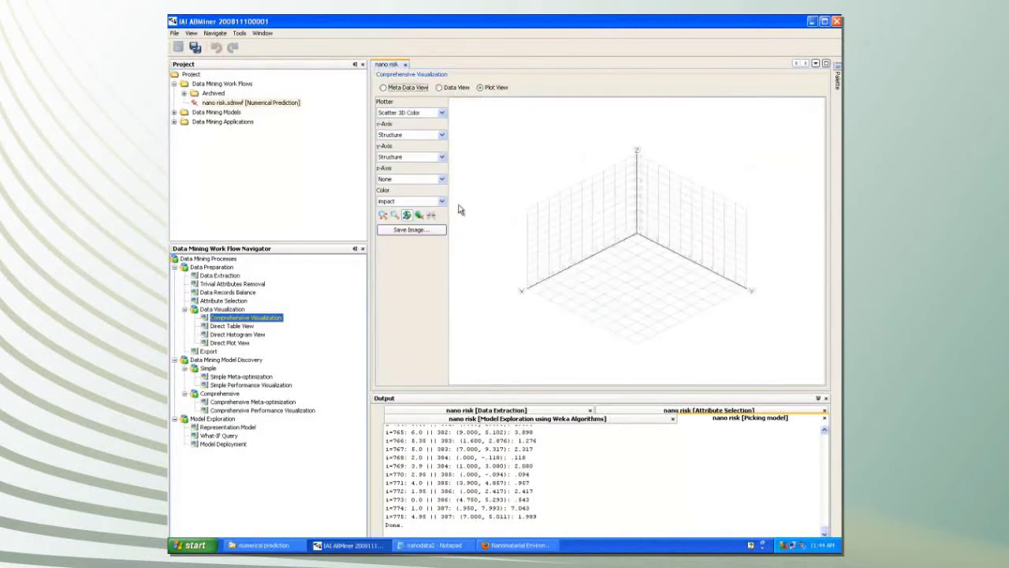
click(444, 157)
click(443, 157)
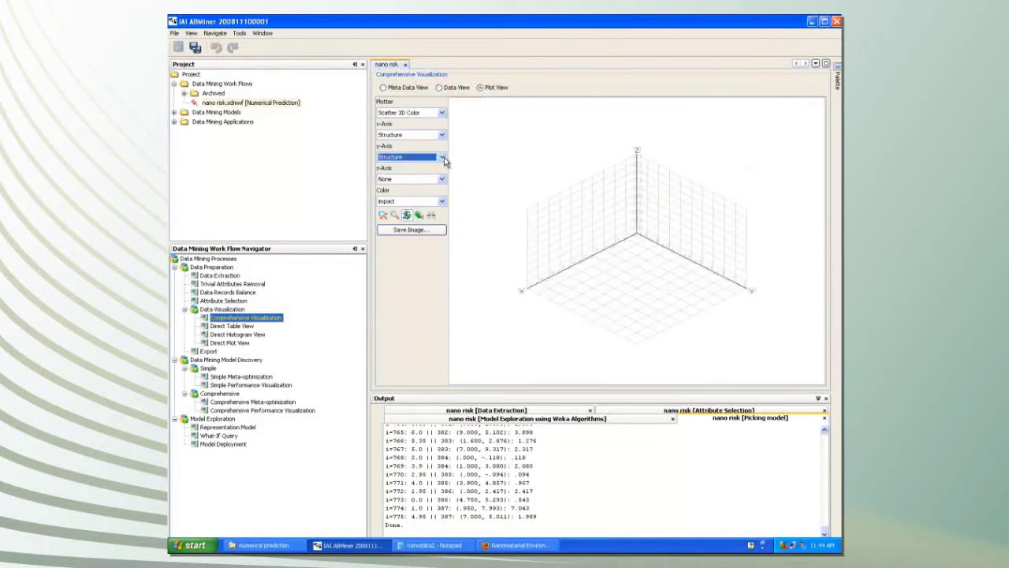
click(442, 179)
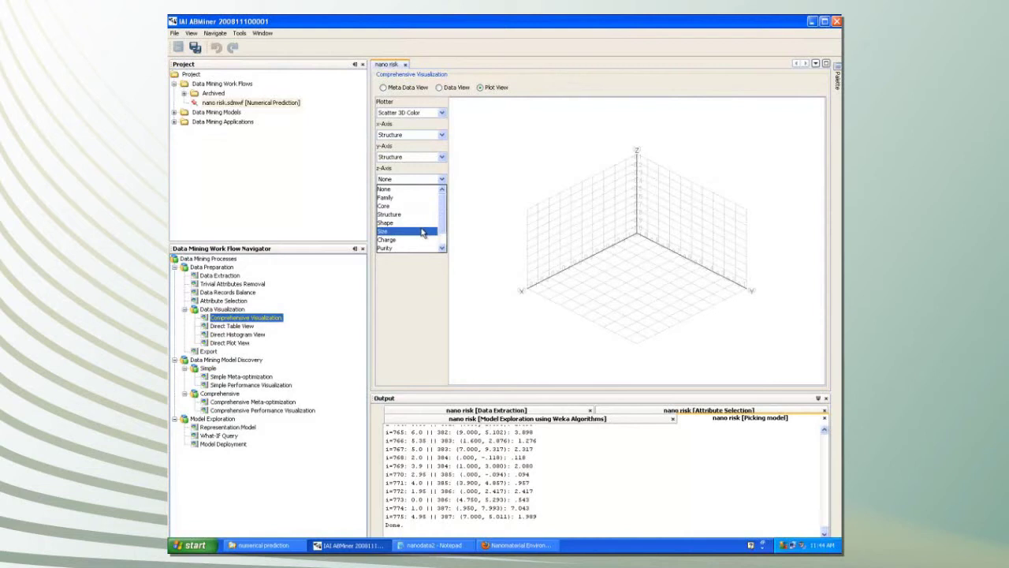
click(424, 231)
drag(596, 293, 651, 286)
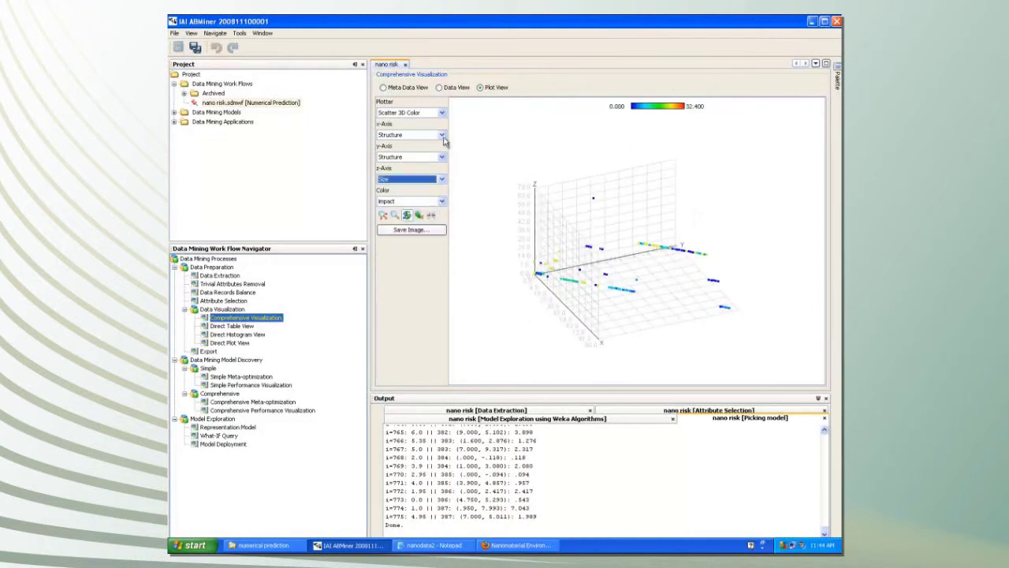
Step: Set the 3D plot's x-axis to Concentration (ppm) and rotate the plot to face the Structure and Size axes
click(442, 135)
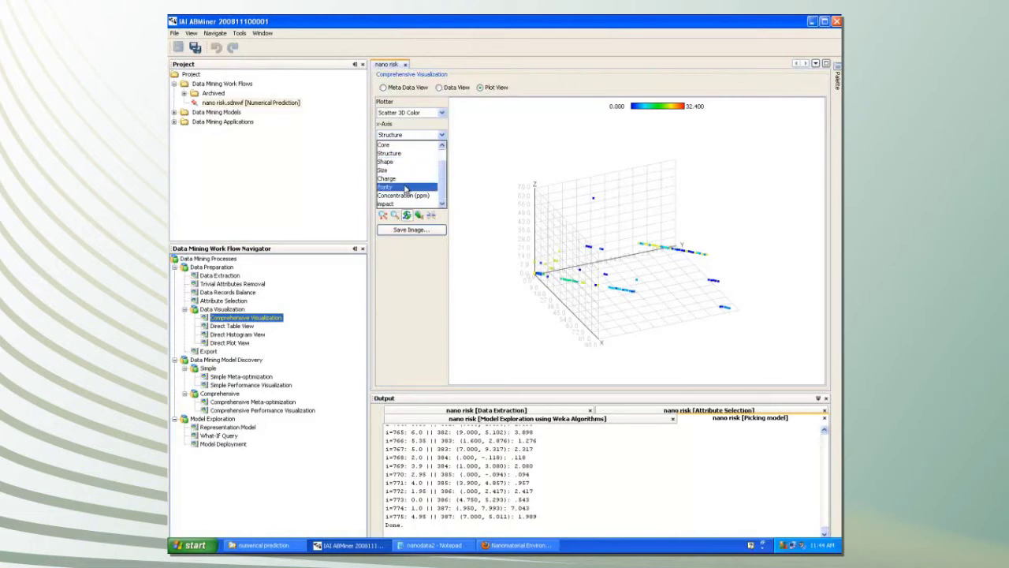
click(410, 195)
drag(583, 304, 550, 288)
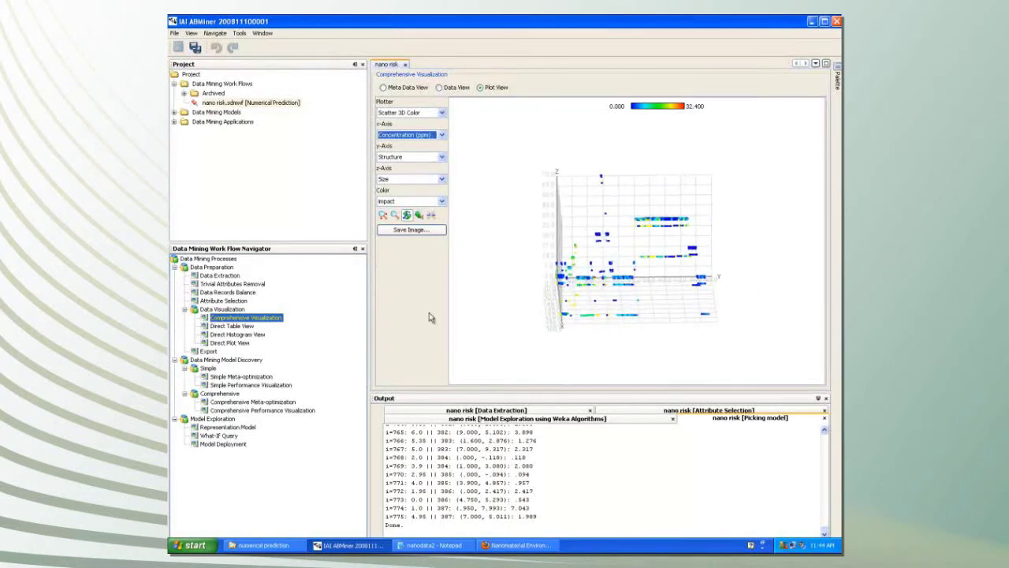
Step: In simple meta-optimization, select the LinearRegression, KStar, IBk, M5Rules, M5P and AdditiveRegression learners and run them with 10 folds cross validation
click(268, 376)
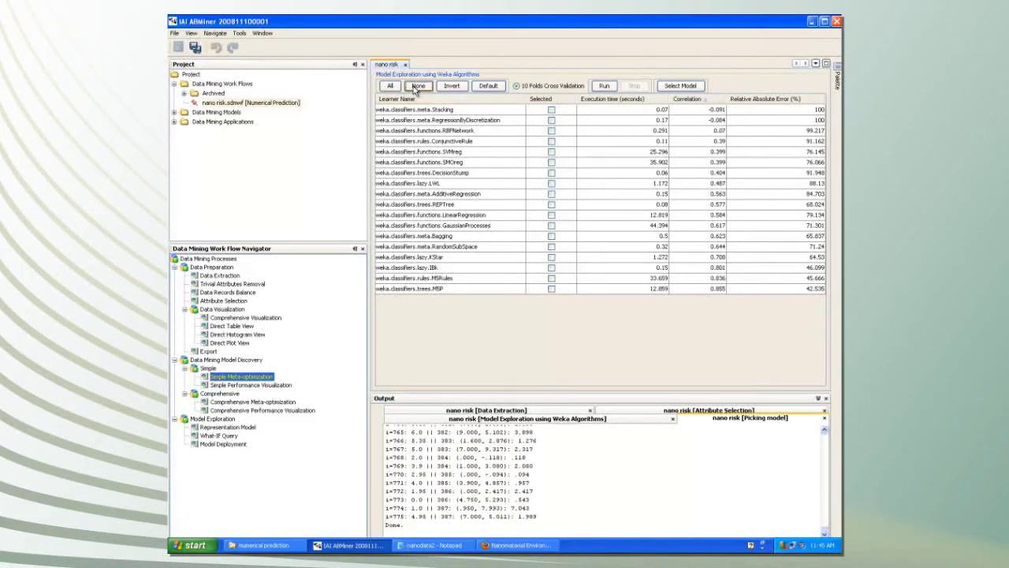
click(551, 216)
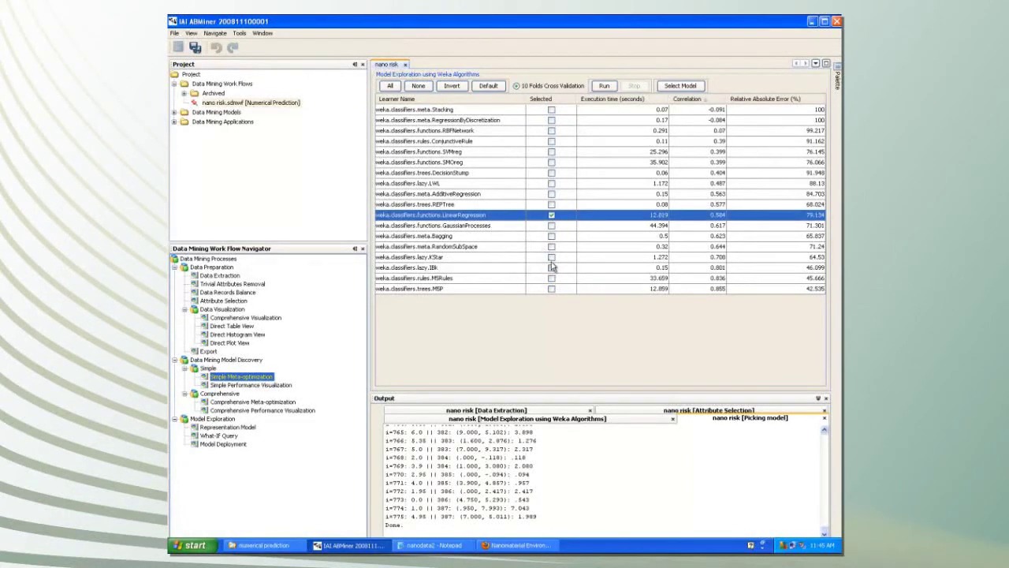
click(551, 258)
click(551, 267)
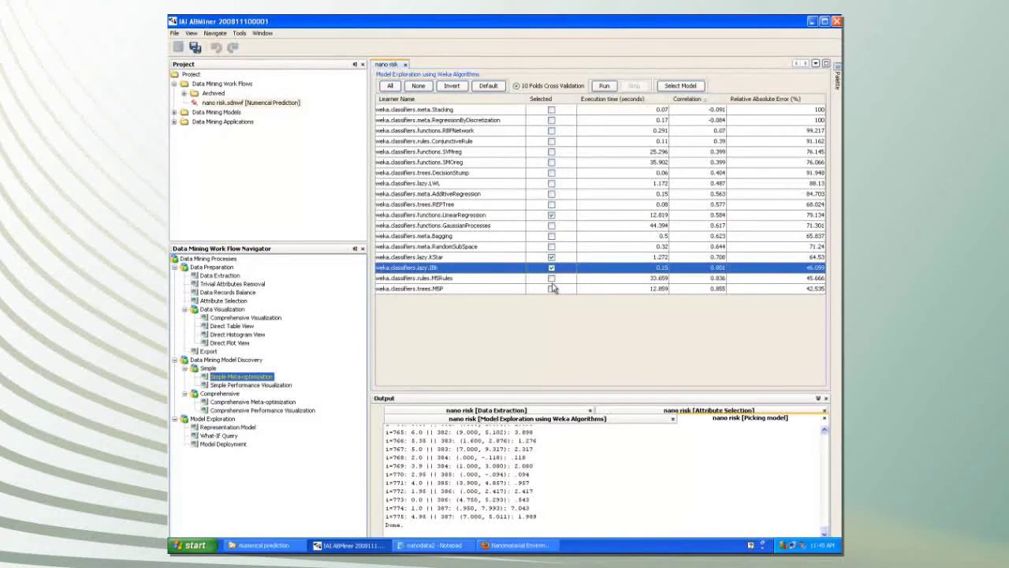
click(551, 278)
click(551, 289)
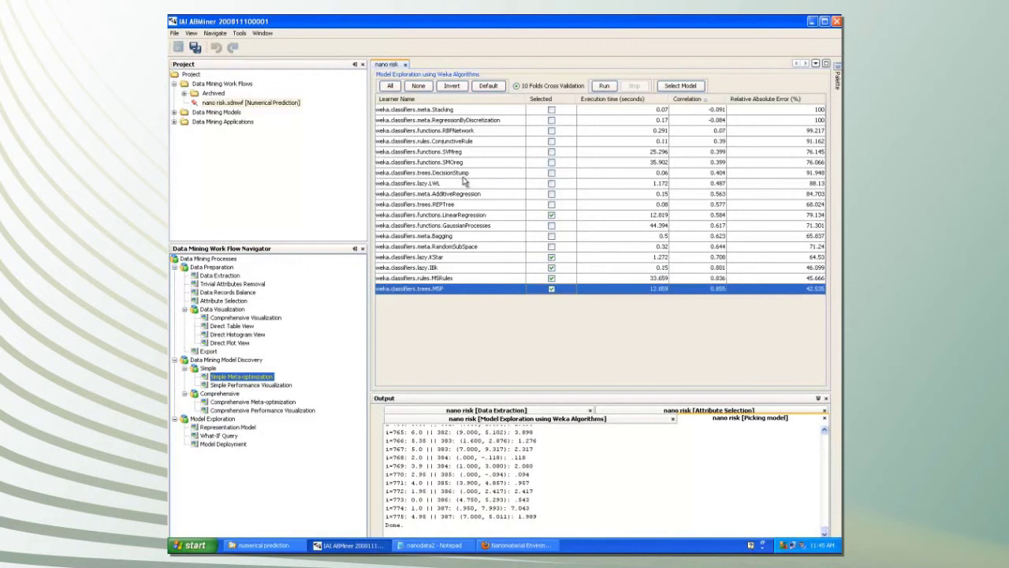
click(551, 194)
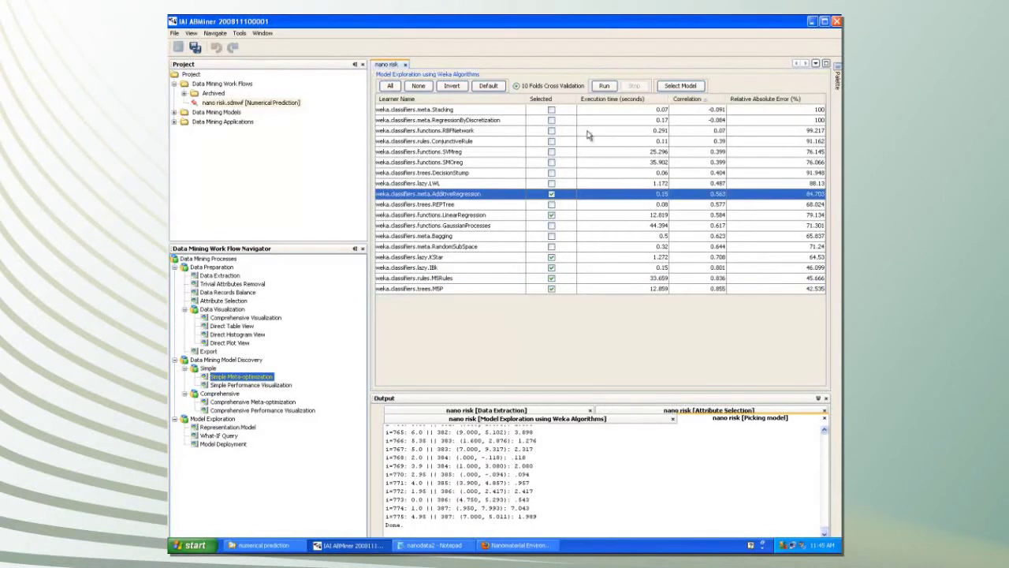
click(604, 85)
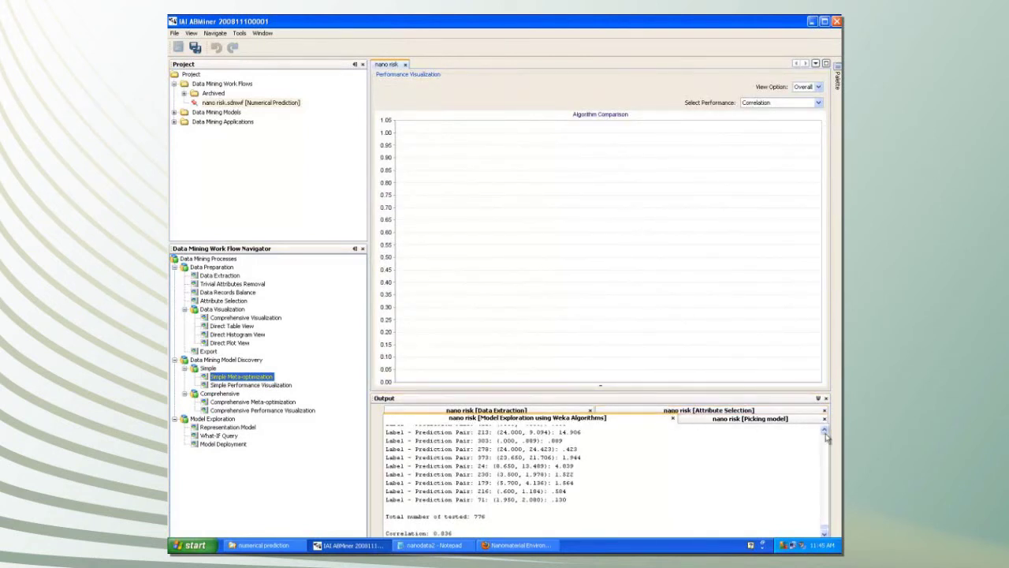
Step: Review the run's prediction output and compare the algorithms by Correlation in the performance chart
scroll(825, 436, up, 10)
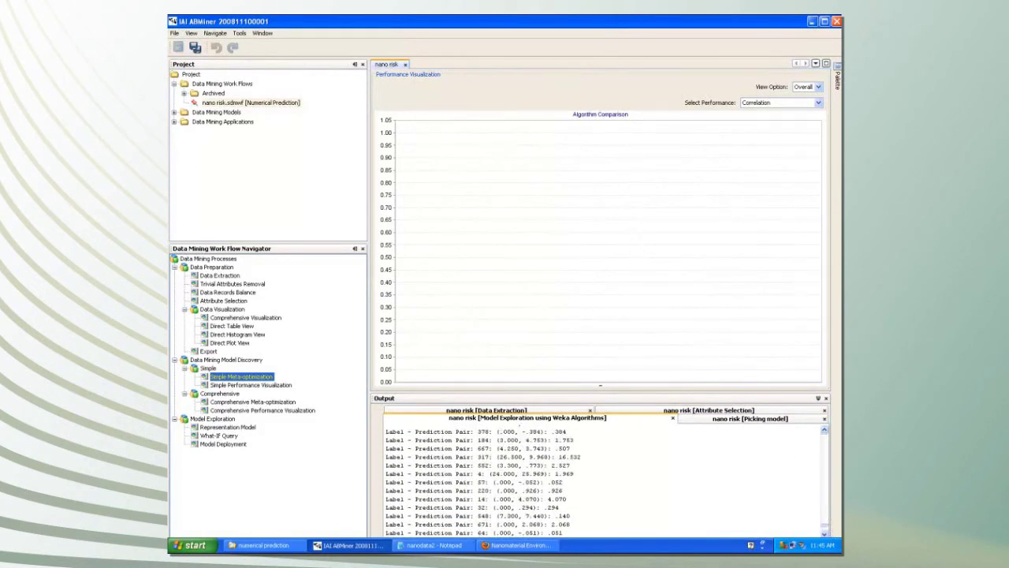
click(819, 103)
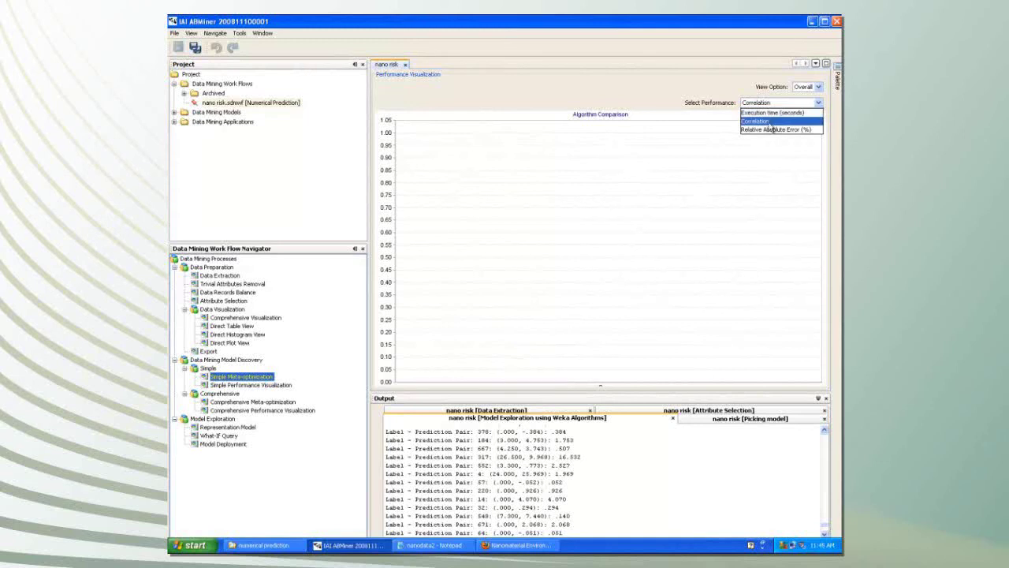
click(768, 121)
click(798, 104)
click(798, 104)
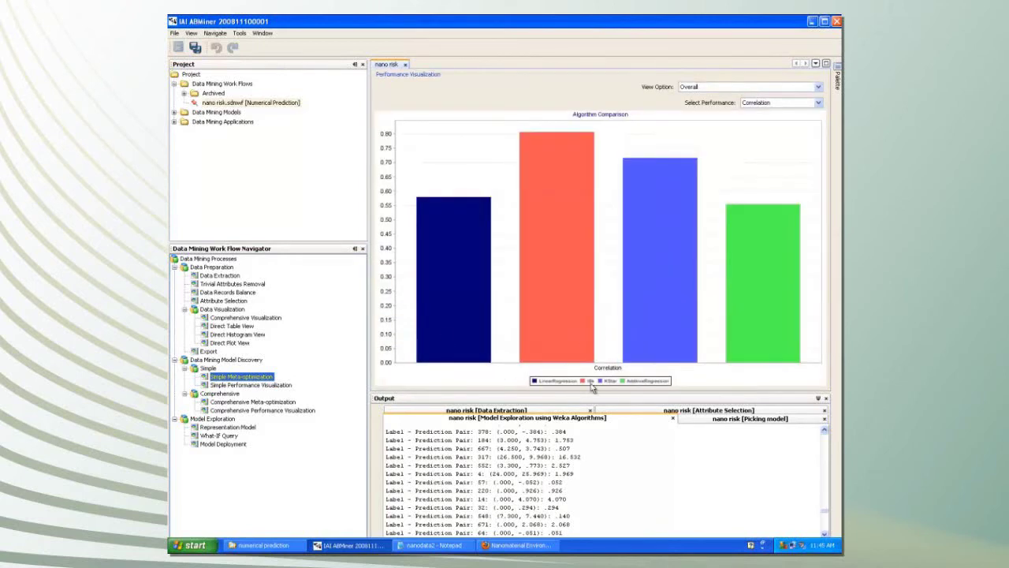
Step: Return to the simple meta-optimization results and sort the learners by correlation in descending order
click(236, 385)
click(238, 377)
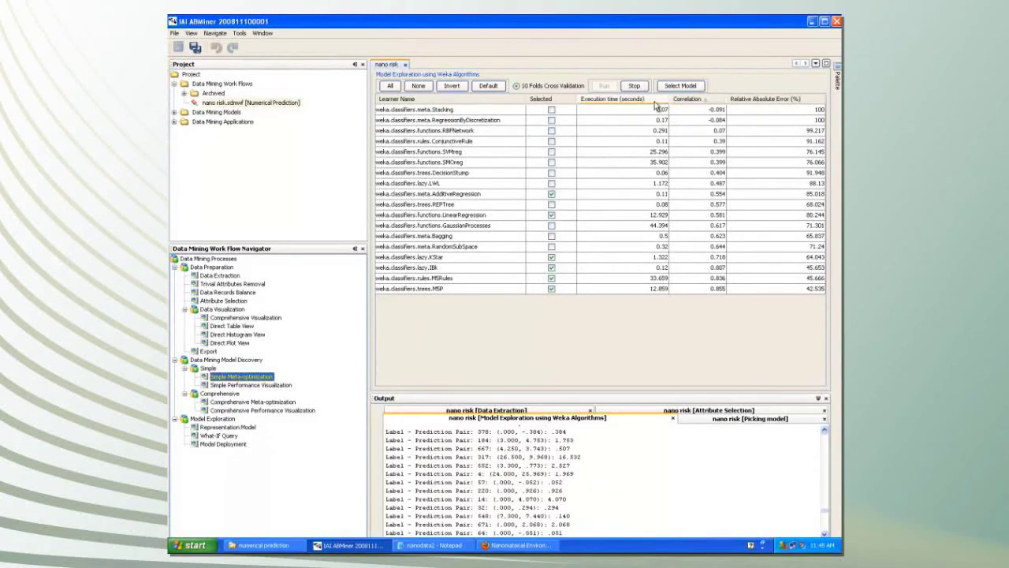
click(694, 102)
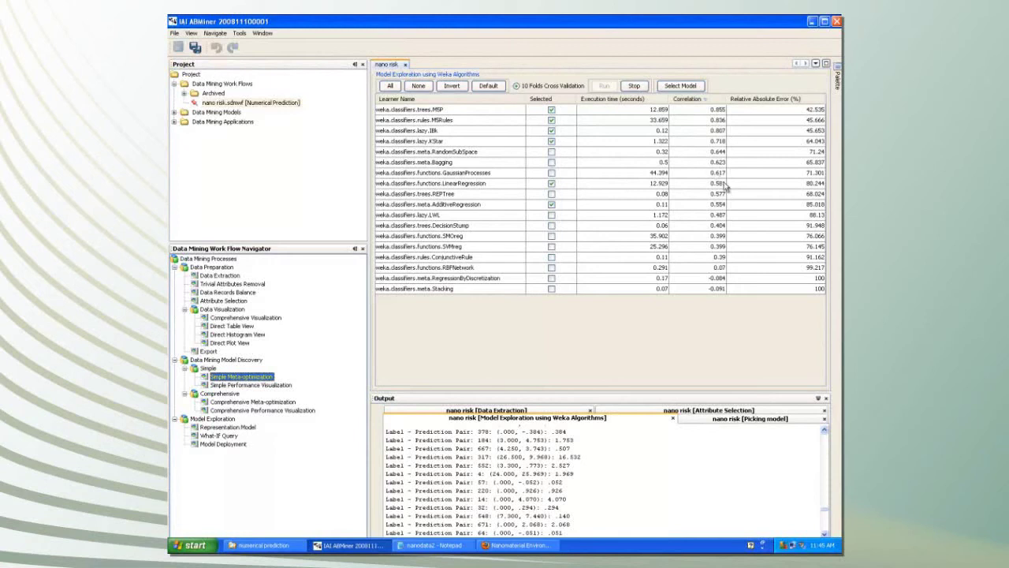
Step: Select the M5P learner, recheck the algorithm comparison chart and return to the meta-optimization results
click(465, 113)
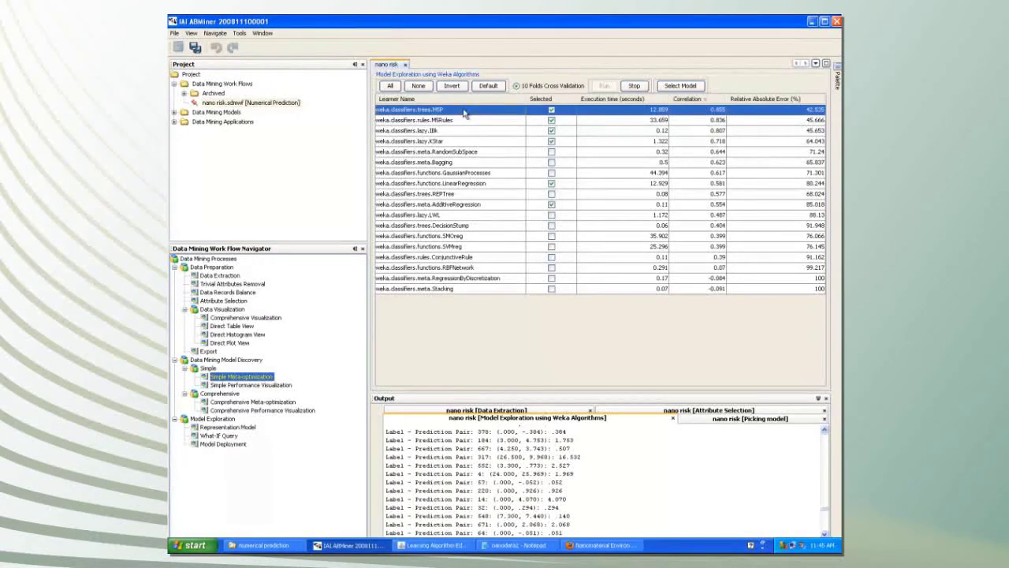
click(240, 377)
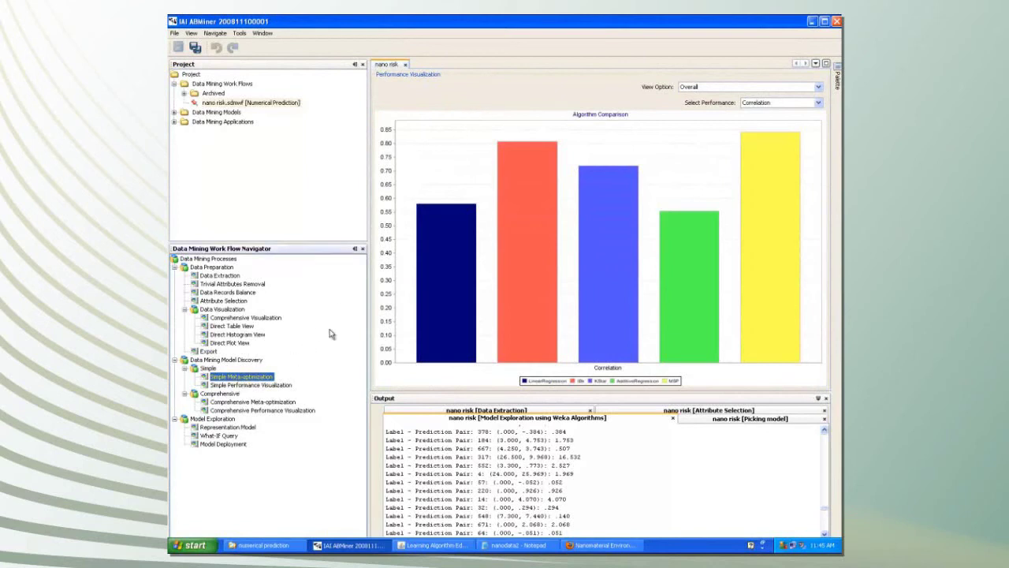
double_click(252, 377)
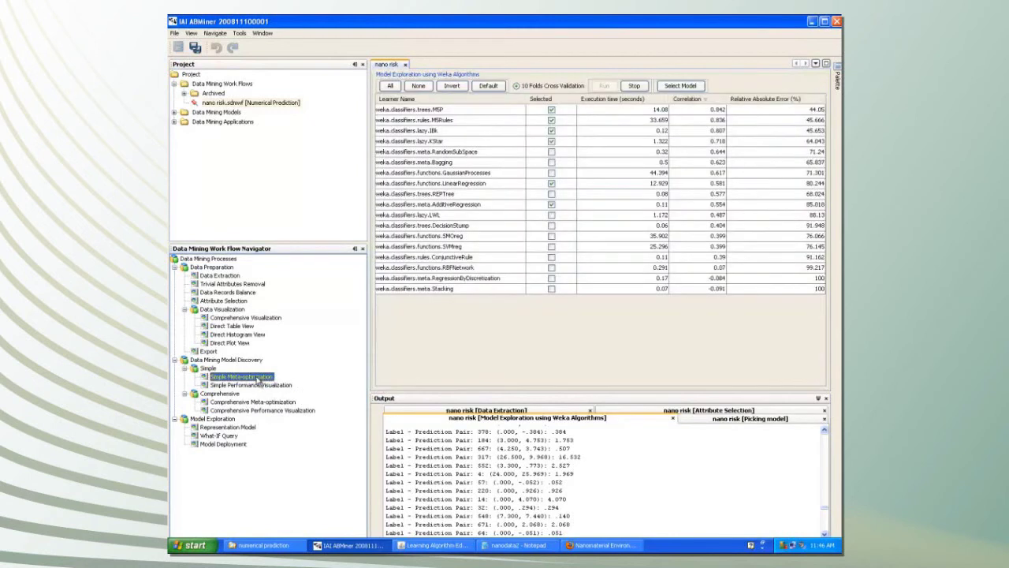
Step: Examine the M5P learner's parameters, capabilities and detailed algorithm information, closing its editor and information windows without changes
click(419, 111)
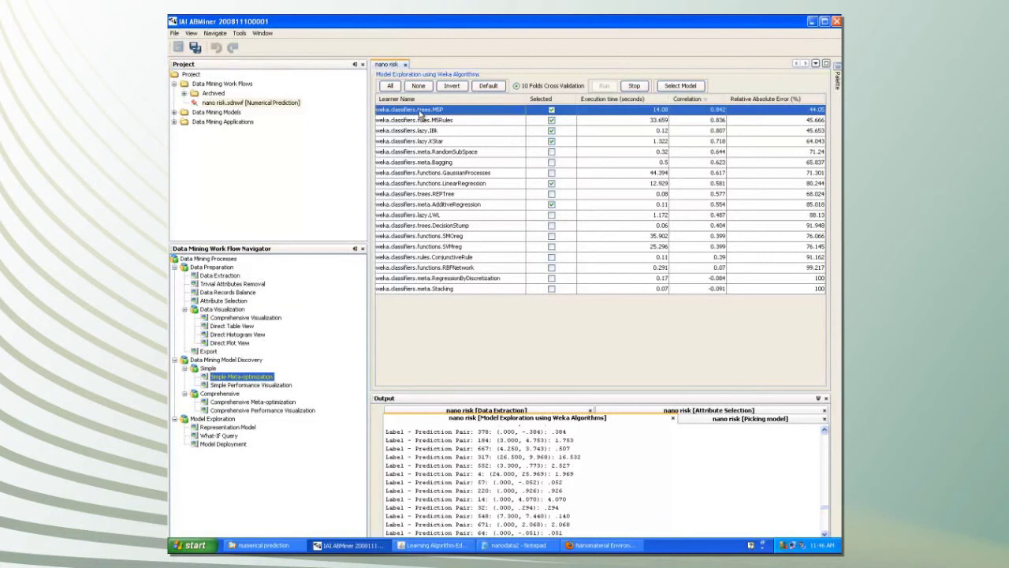
double_click(421, 113)
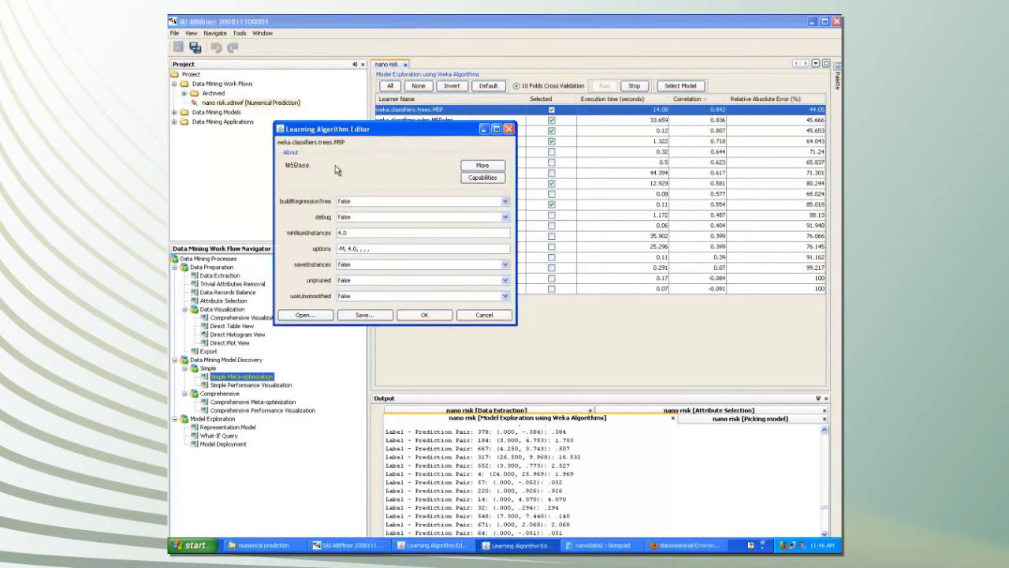
click(493, 178)
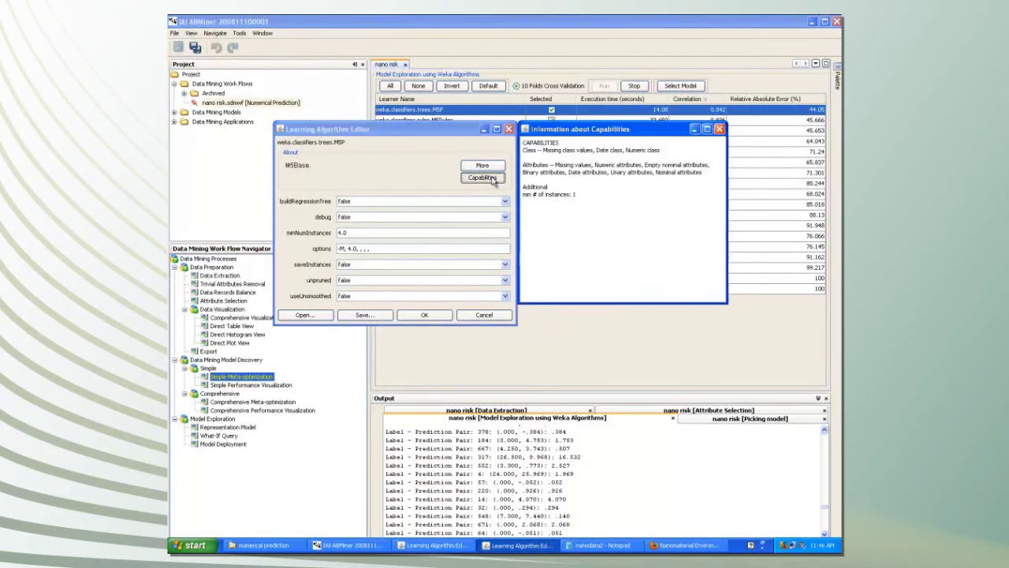
click(489, 165)
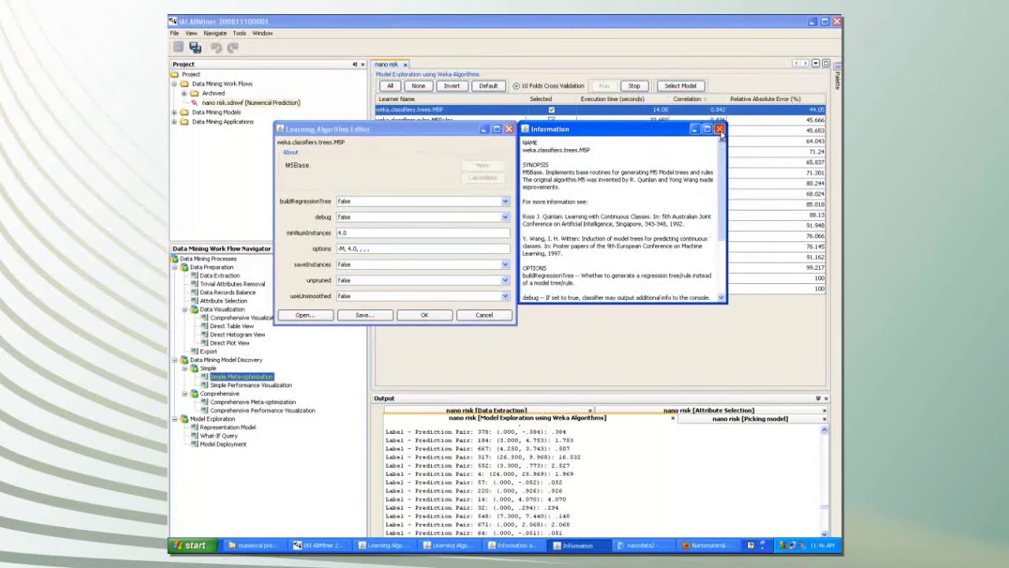
click(719, 129)
click(509, 128)
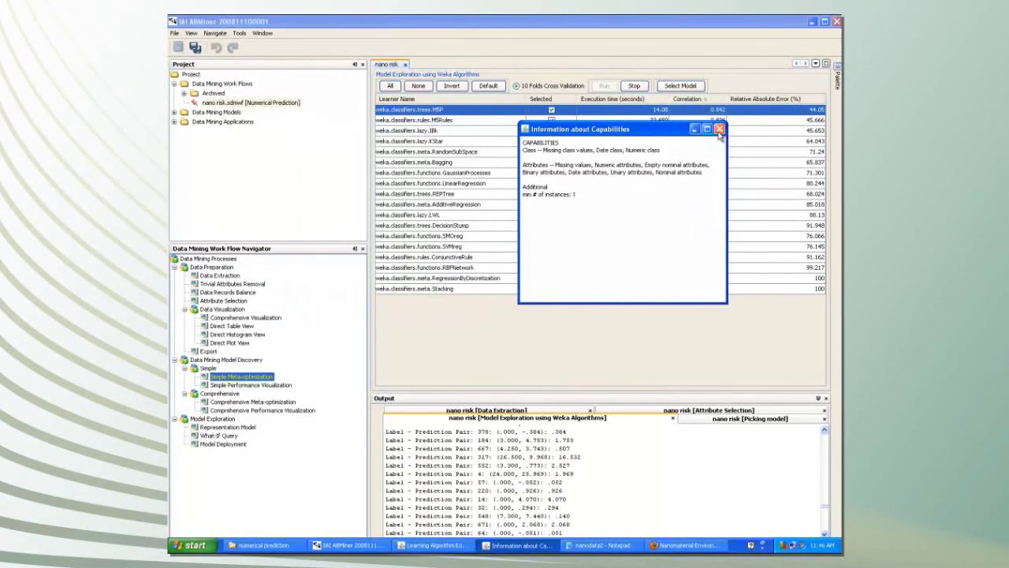
click(719, 129)
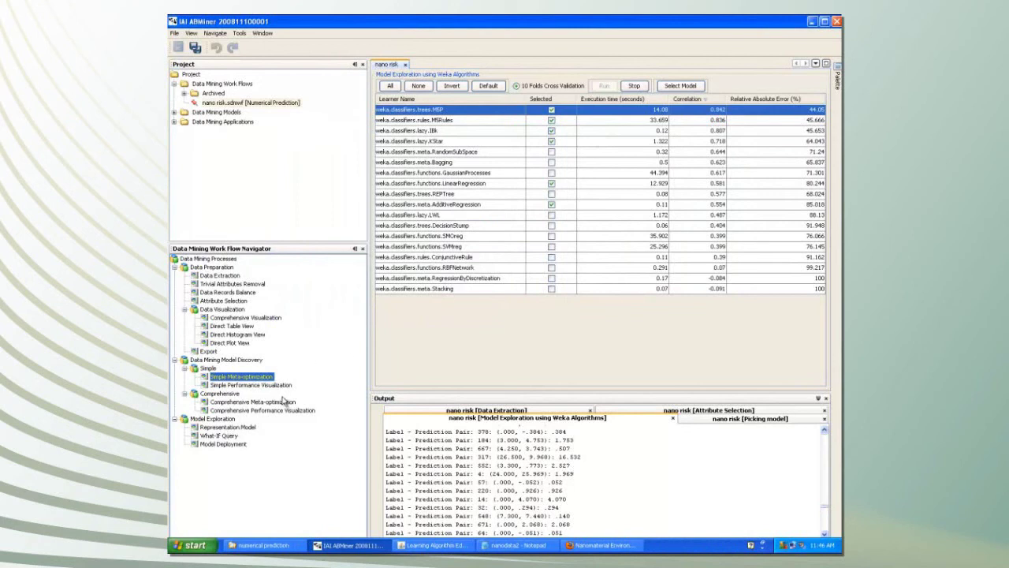
Step: Review the M5P model's representation as a tree graph, its what-if query and its deployment settings
click(226, 428)
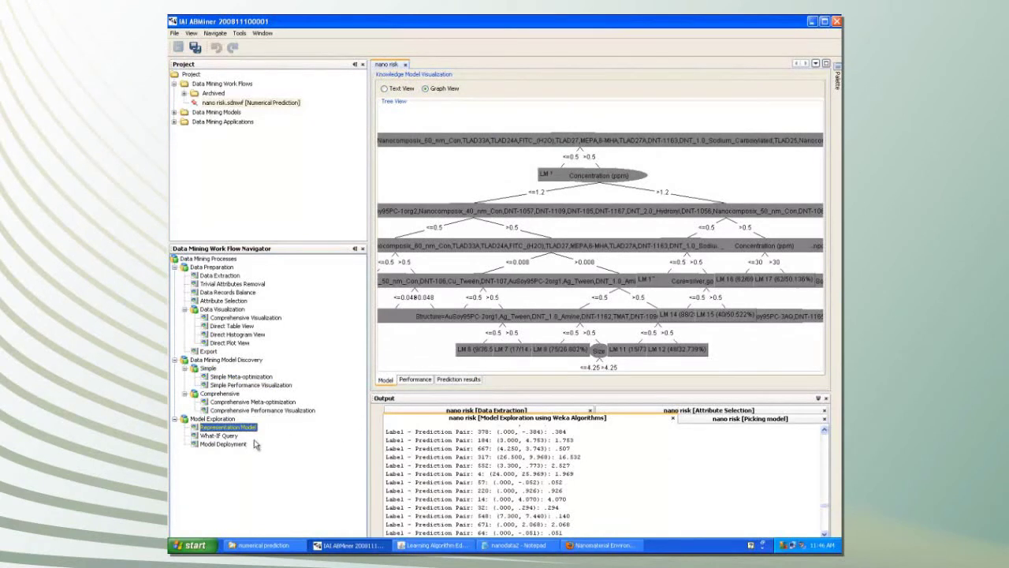
click(220, 436)
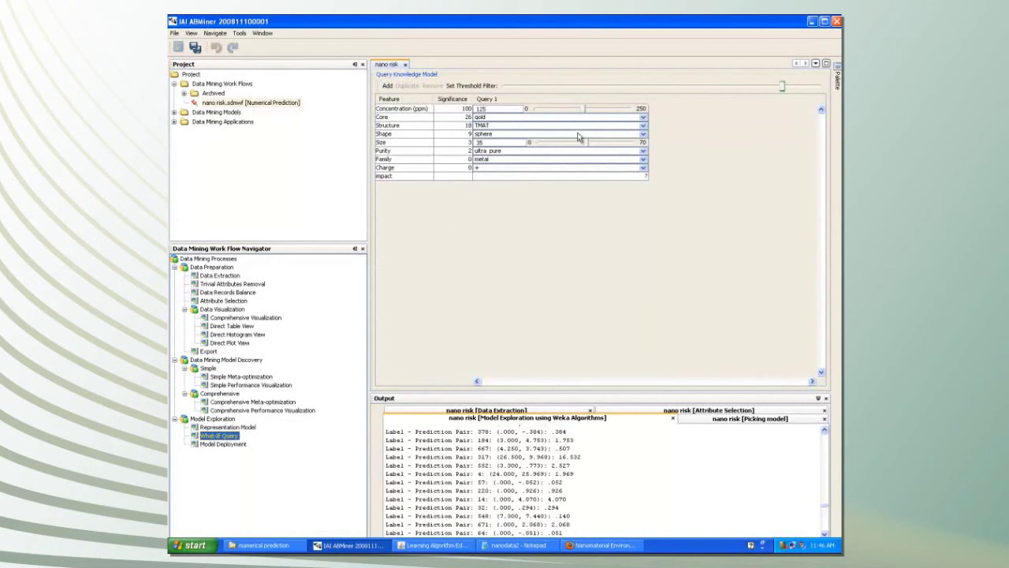
drag(584, 116, 591, 116)
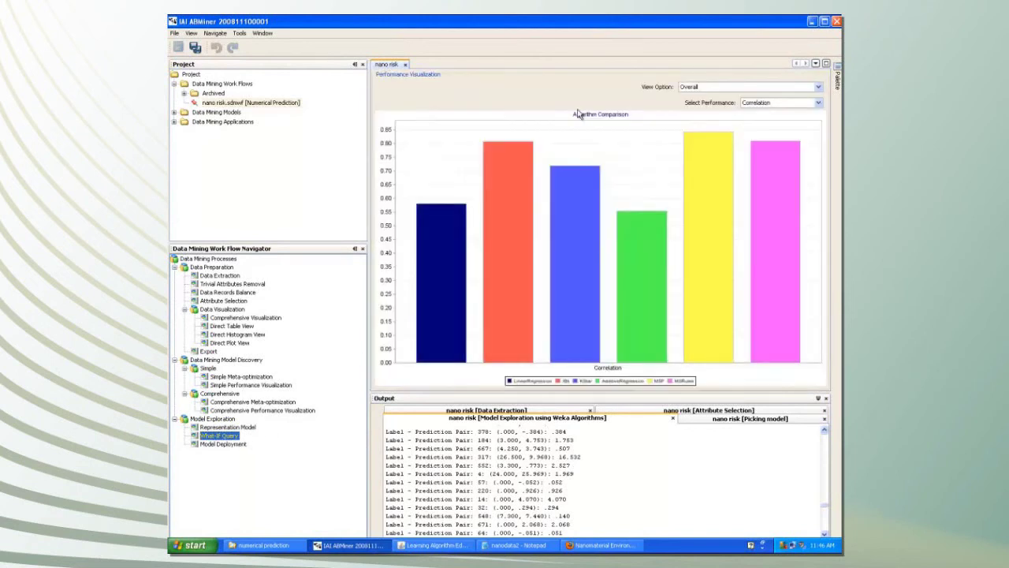
click(223, 441)
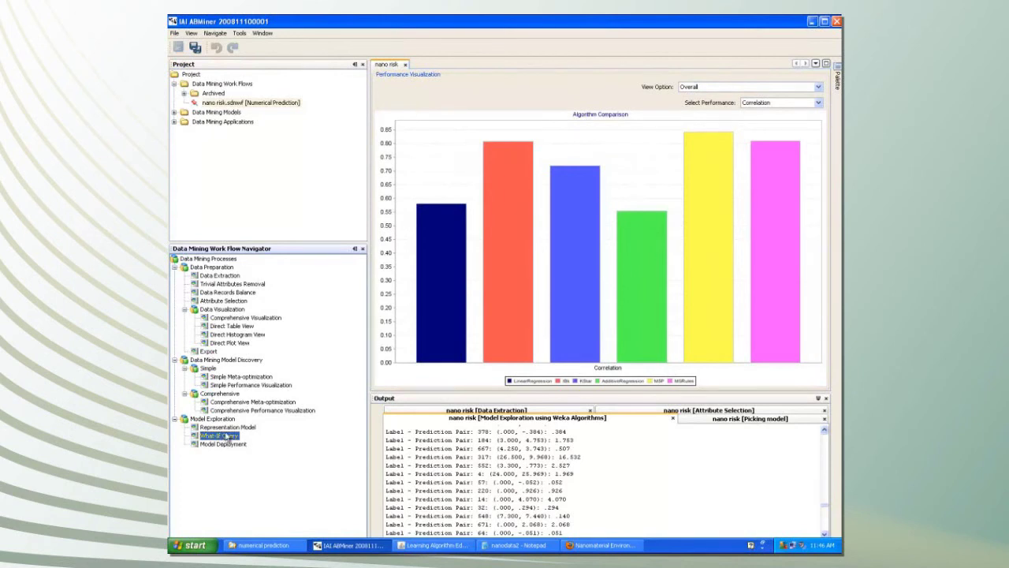
click(220, 436)
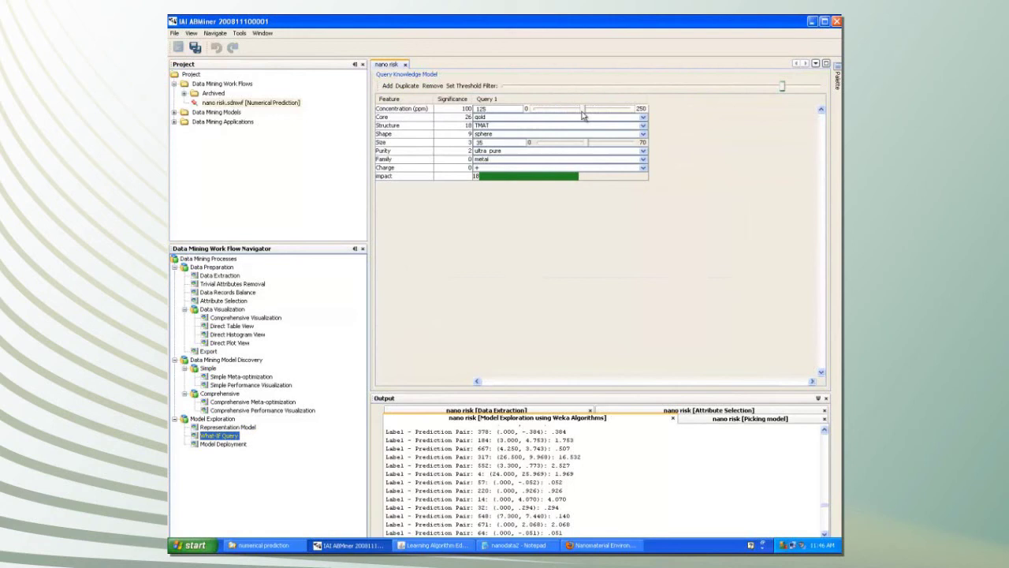
click(223, 445)
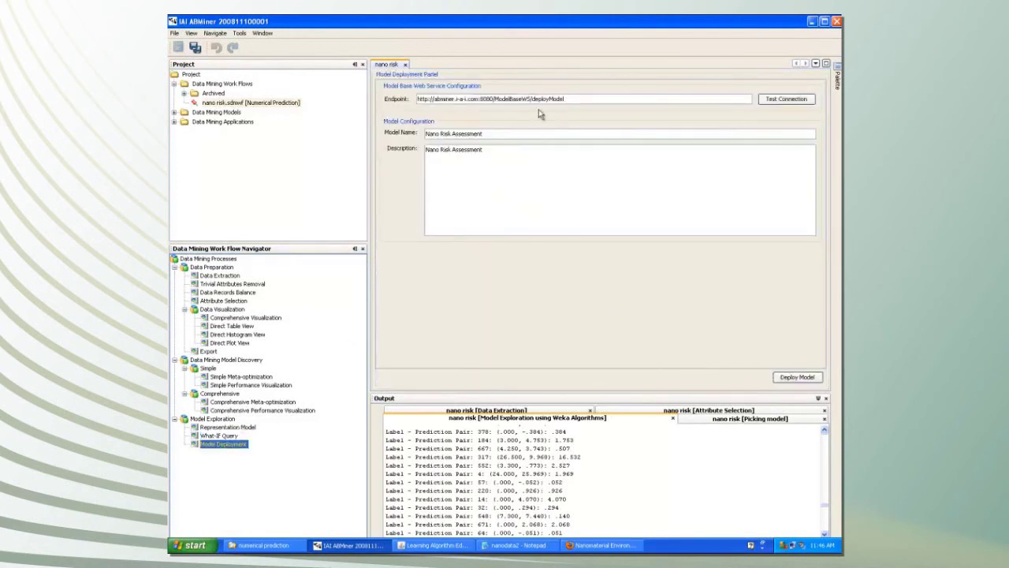
Step: Switch to NEIMiner in Firefox and query the impact model with Concentration set to 132.15 ppm and Size to 36.00
click(599, 548)
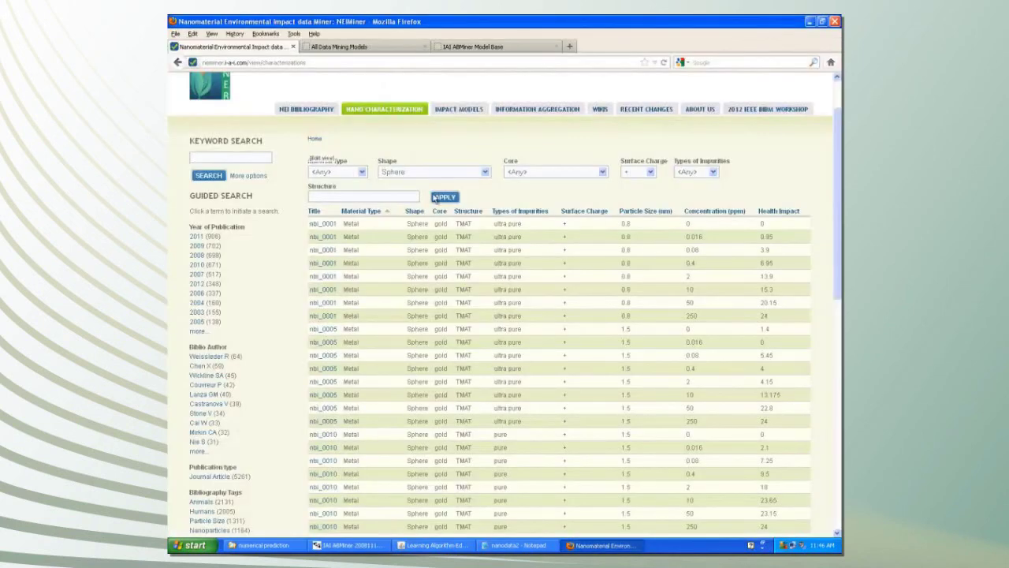
click(473, 127)
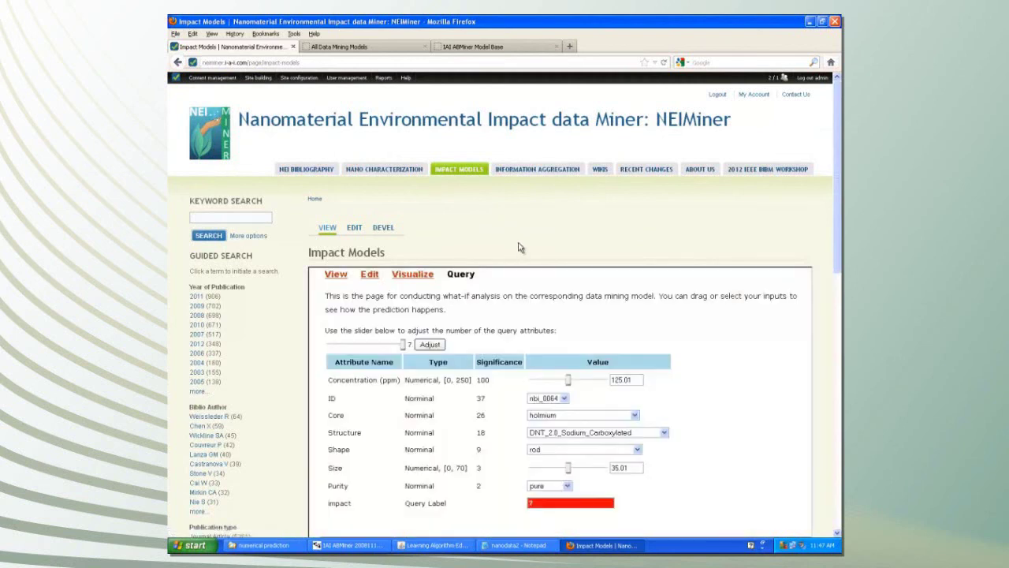
scroll(684, 357, down, 2)
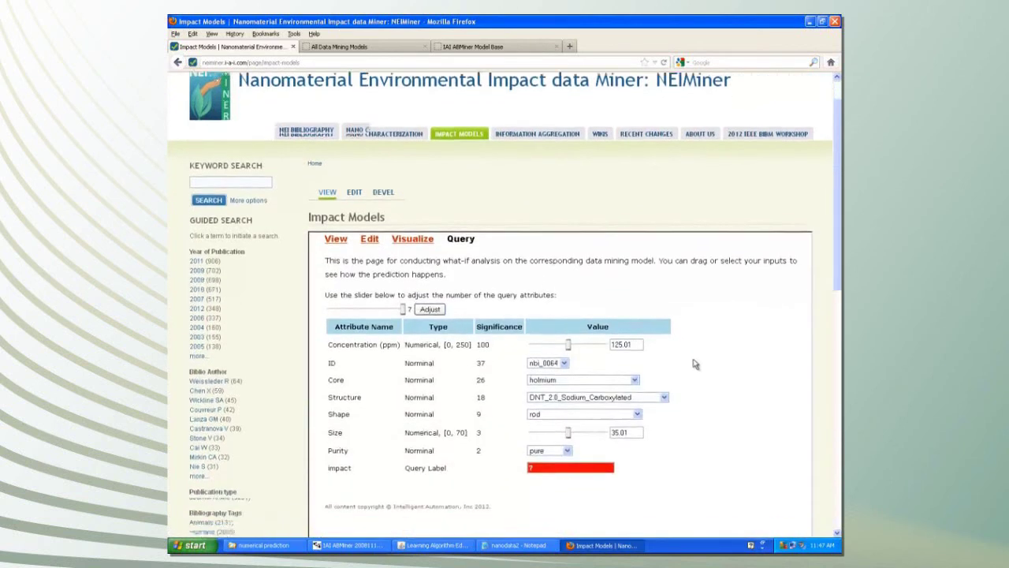
scroll(697, 347, down, 2)
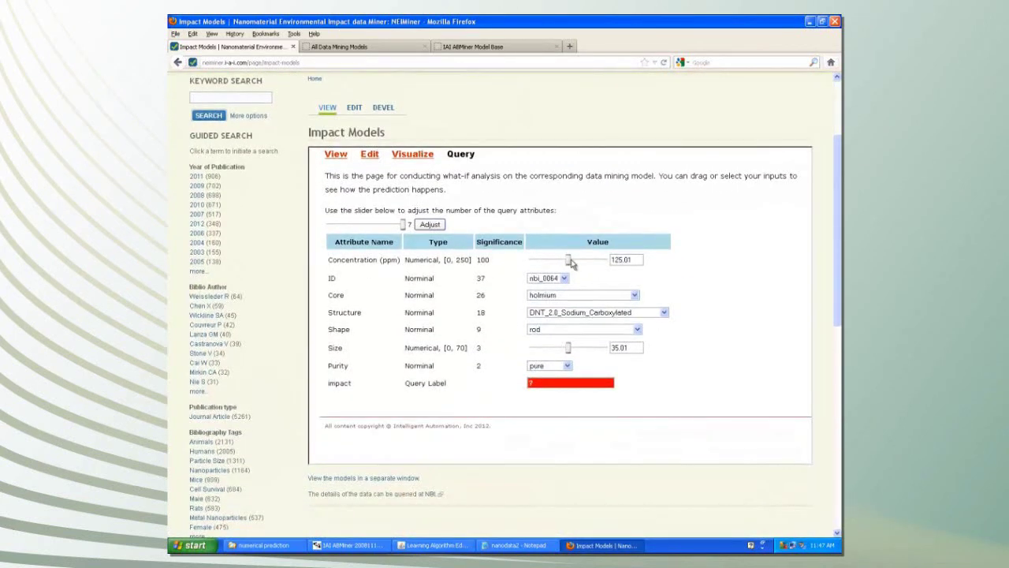
mouse_move(569, 262)
mouse_down()
mouse_move(580, 265)
mouse_move(571, 266)
mouse_up()
drag(567, 348, 571, 349)
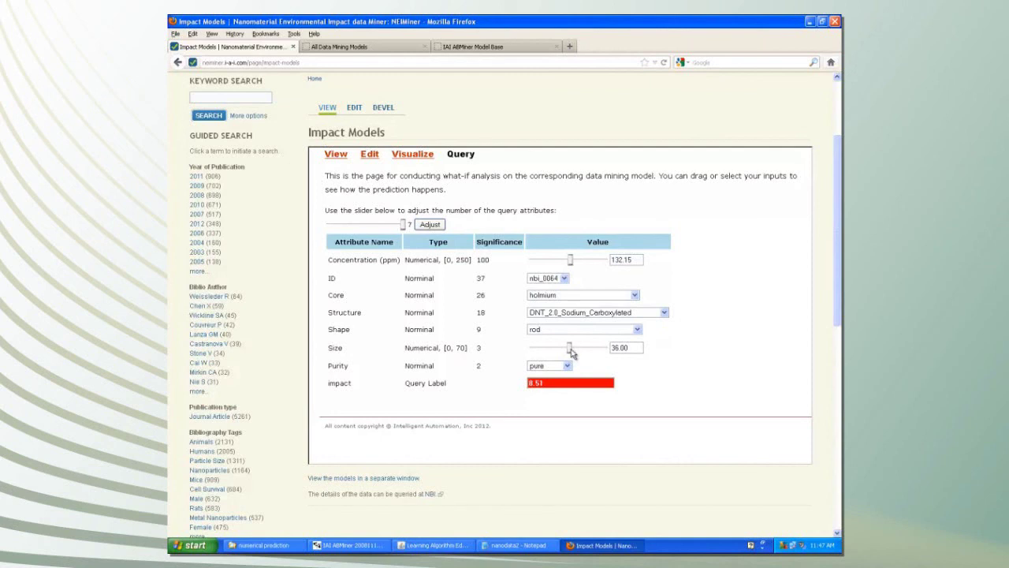